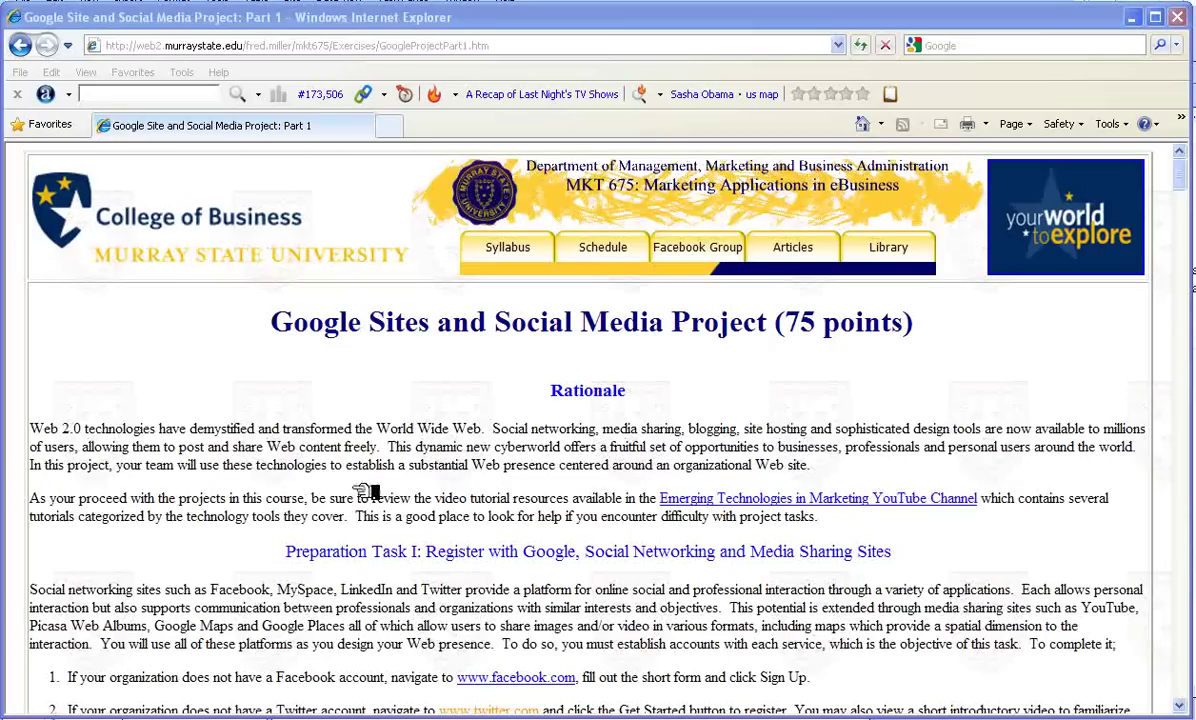
- Read the Google Sites project page, covering the preparation tasks, sample organizational scenario, planning report outline and Google Sites 1 instructions
{"action": "scroll", "coordinate": [379, 396], "scroll_direction": "down", "scroll_amount": 5}
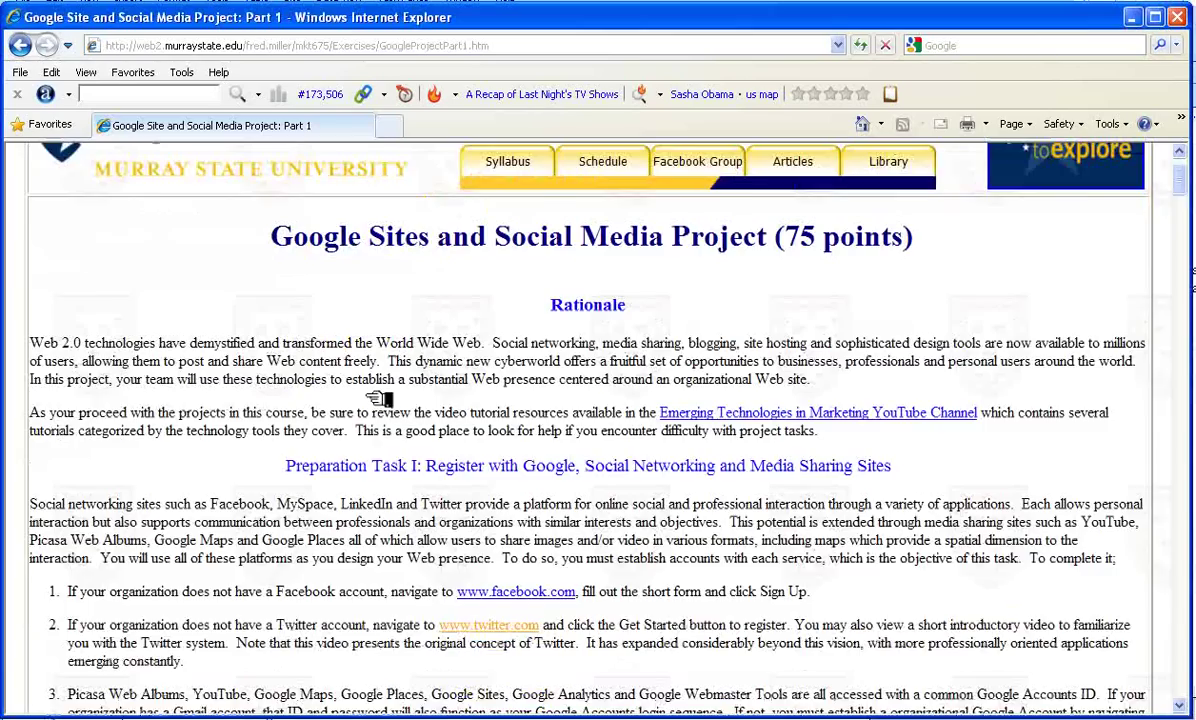
{"action": "scroll", "coordinate": [379, 398], "scroll_direction": "down", "scroll_amount": 4}
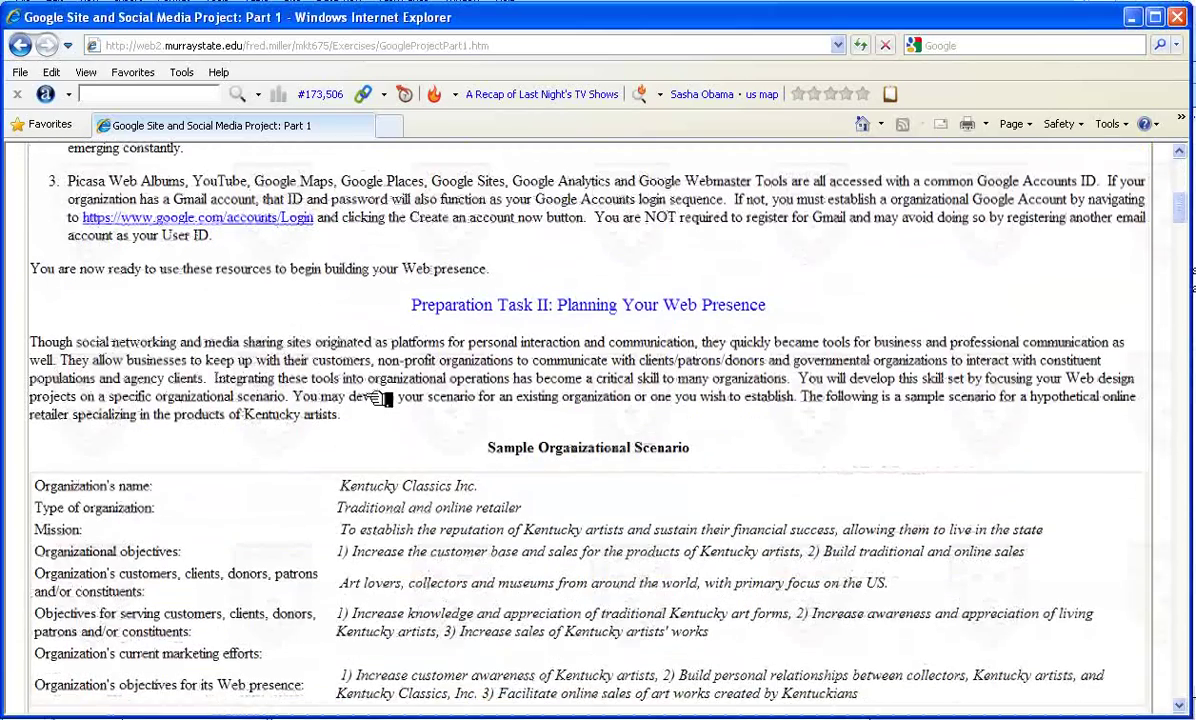
{"action": "scroll", "coordinate": [379, 379], "scroll_direction": "up", "scroll_amount": 4}
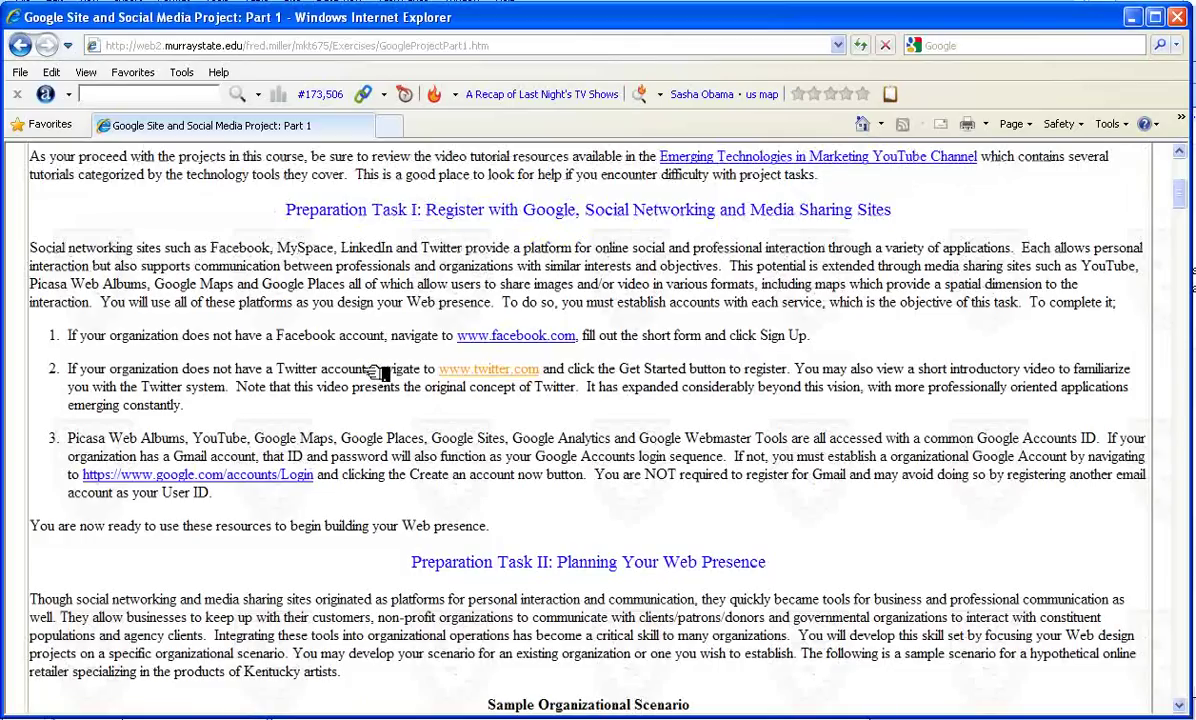
{"action": "scroll", "coordinate": [379, 372], "scroll_direction": "down", "scroll_amount": 5}
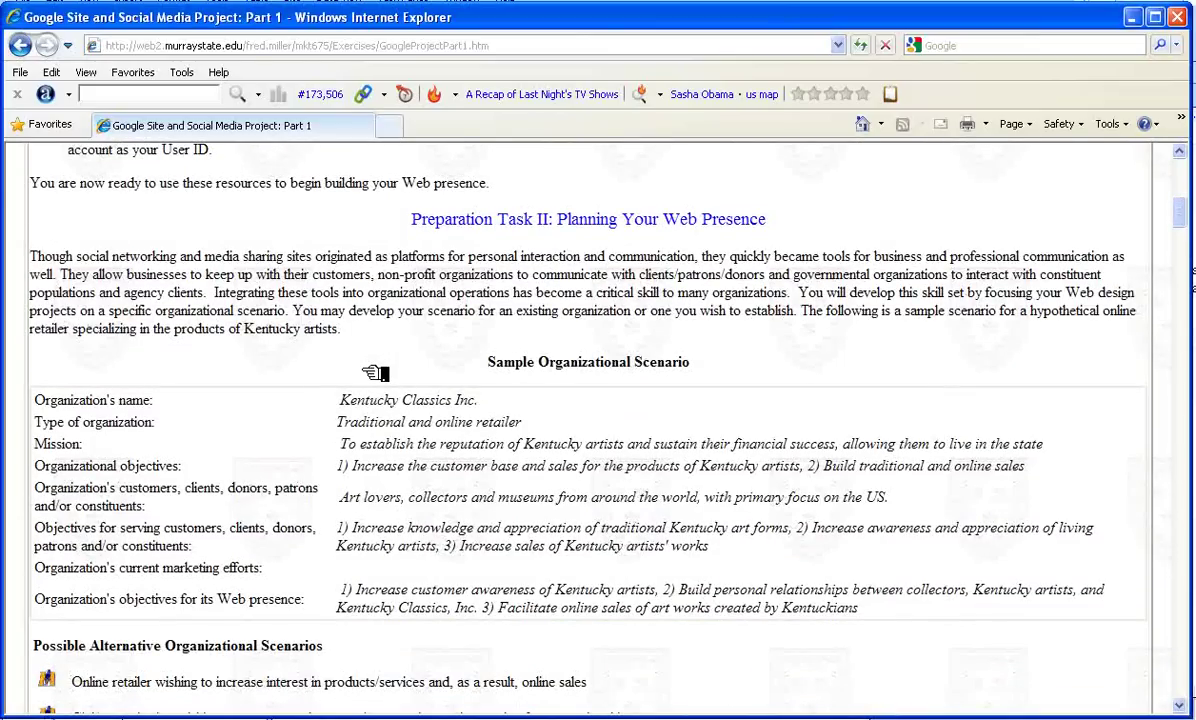
{"action": "scroll", "coordinate": [375, 373], "scroll_direction": "down", "scroll_amount": 1}
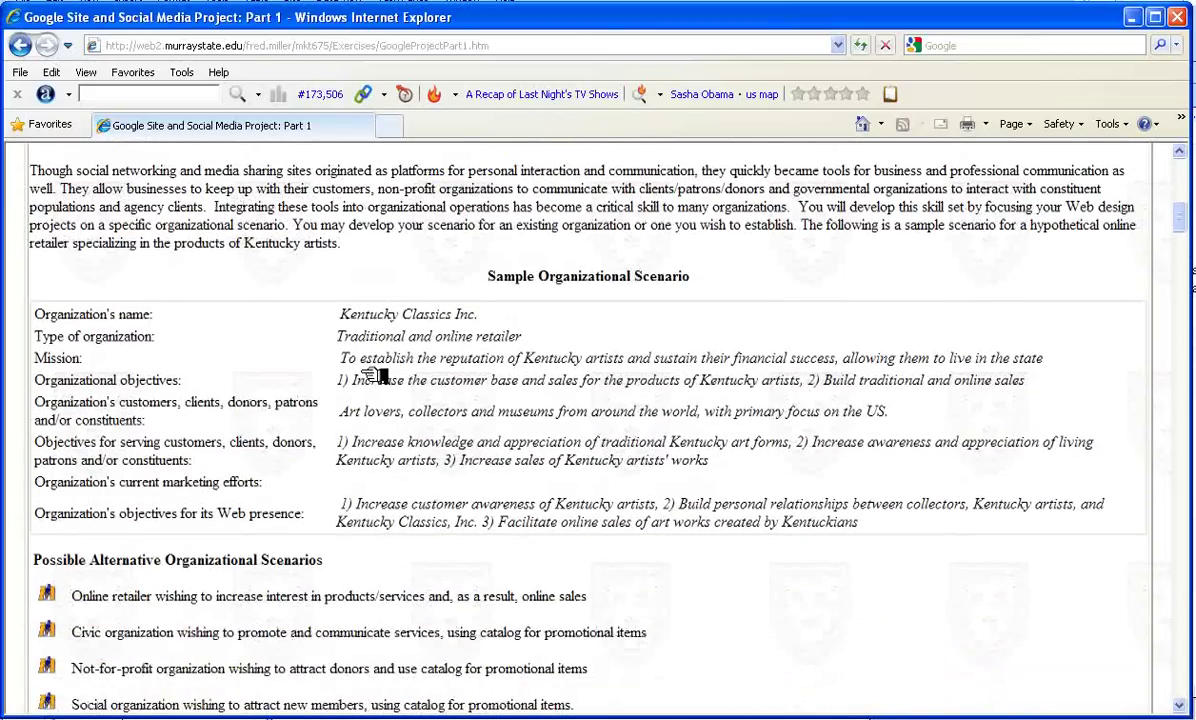
{"action": "scroll", "coordinate": [375, 375], "scroll_direction": "down", "scroll_amount": 1}
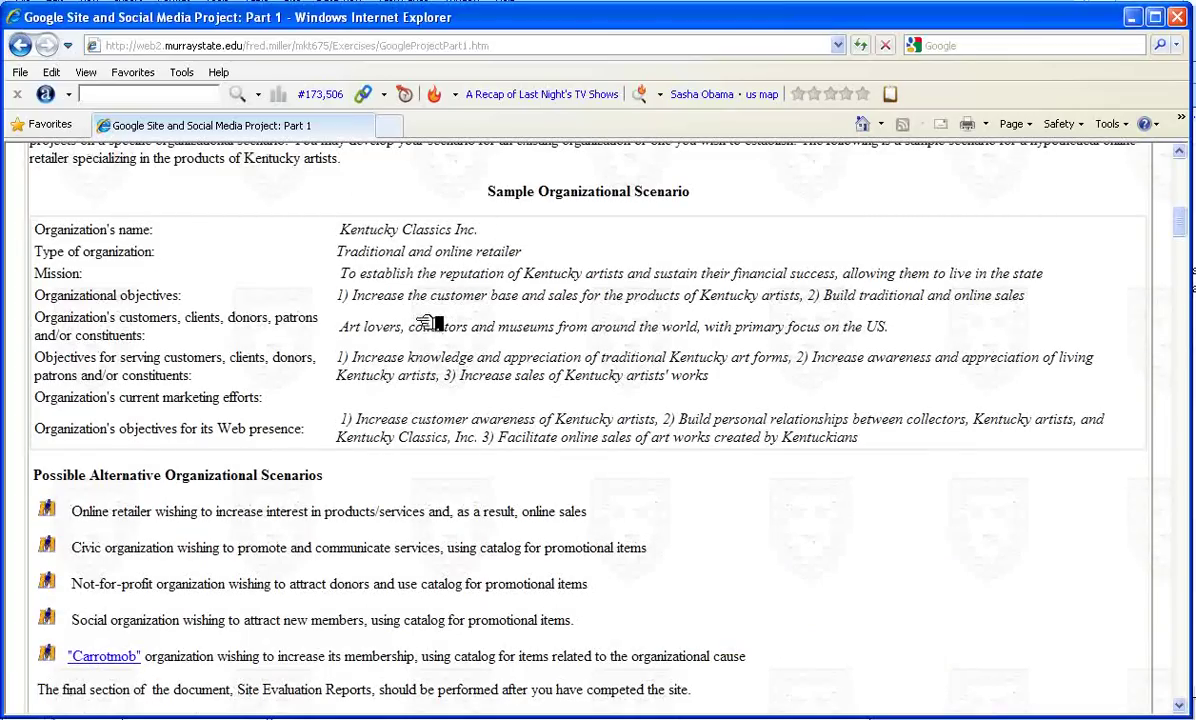
{"action": "scroll", "coordinate": [345, 300], "scroll_direction": "down", "scroll_amount": 3}
{"action": "scroll", "coordinate": [358, 318], "scroll_direction": "down", "scroll_amount": 9}
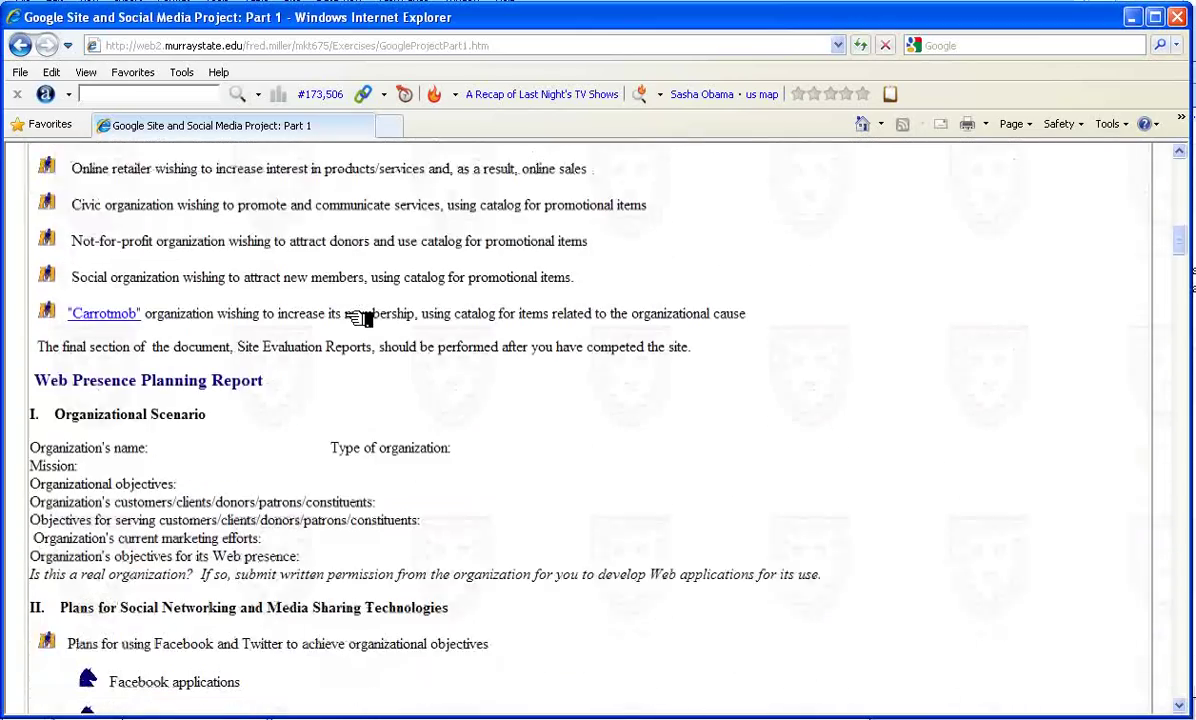
{"action": "scroll", "coordinate": [359, 315], "scroll_direction": "down", "scroll_amount": 6}
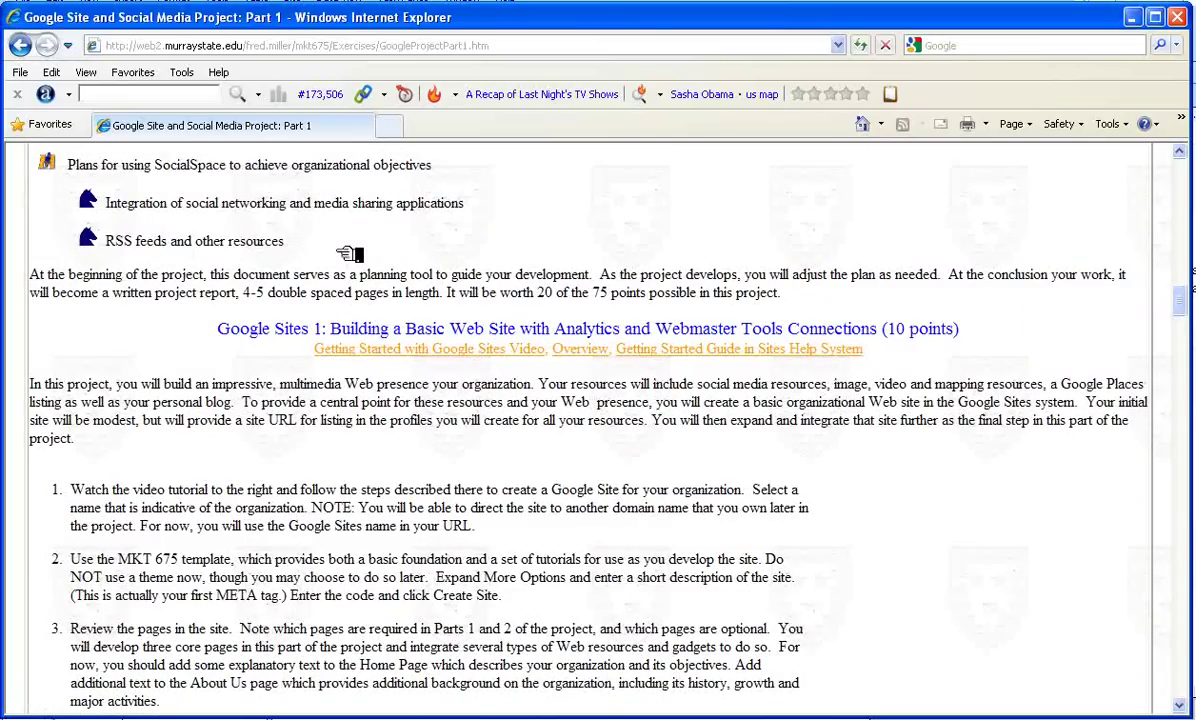
{"action": "scroll", "coordinate": [350, 254], "scroll_direction": "up", "scroll_amount": 1}
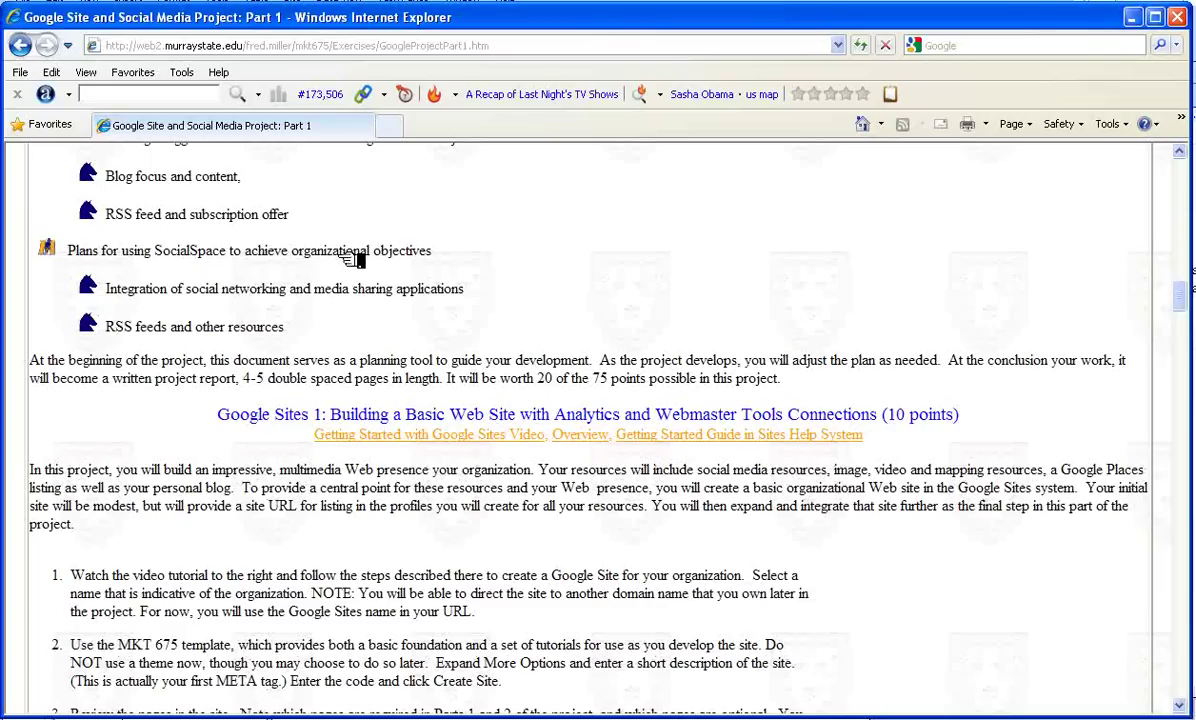
- Open sites.google.com in a new browser tab
{"action": "left_click", "coordinate": [398, 127]}
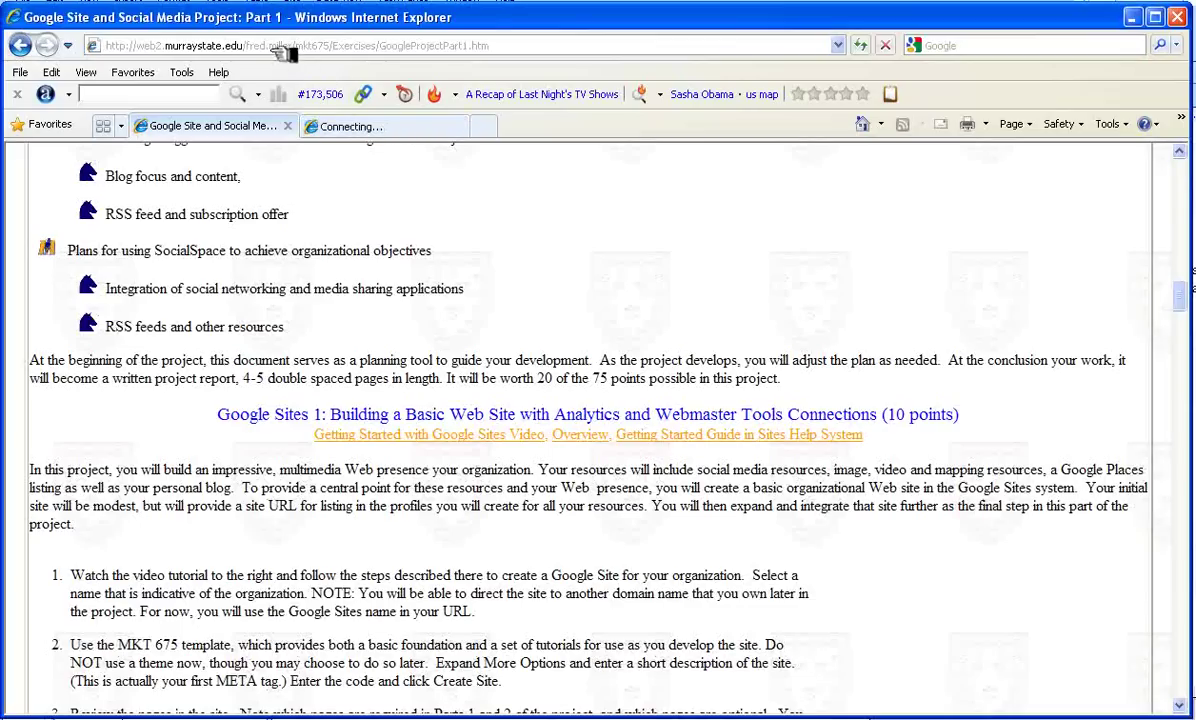
{"action": "type", "text": "sit"}
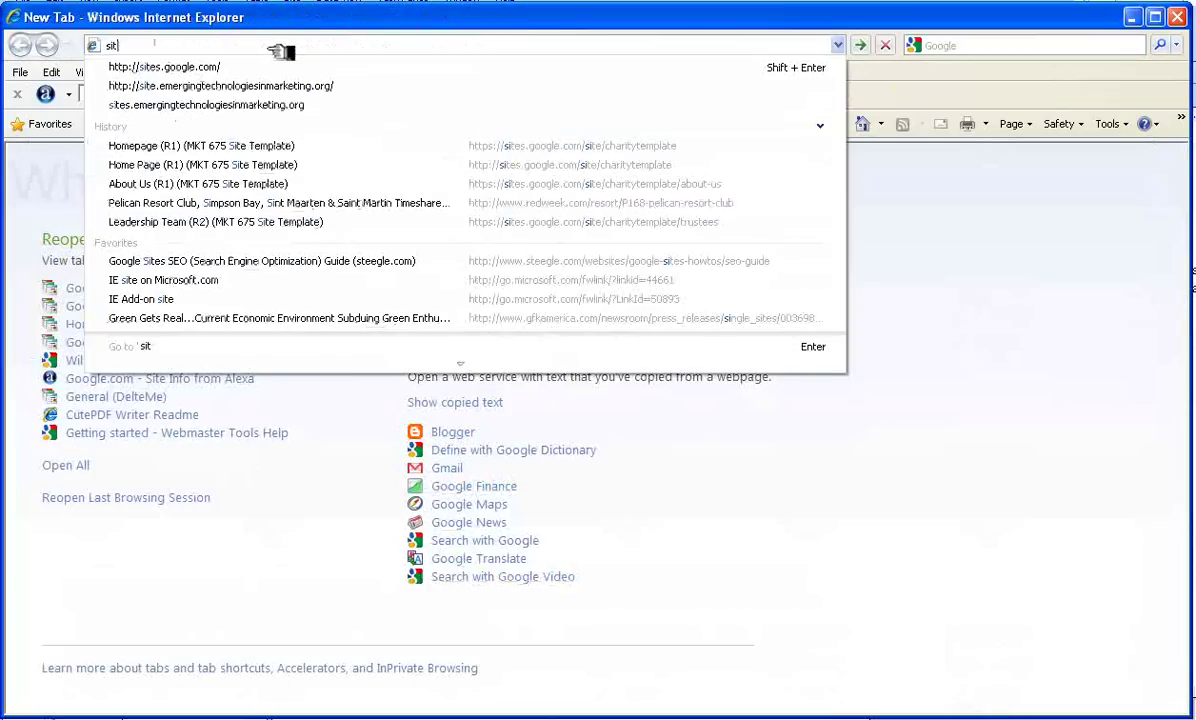
{"action": "type", "text": "es.google.com"}
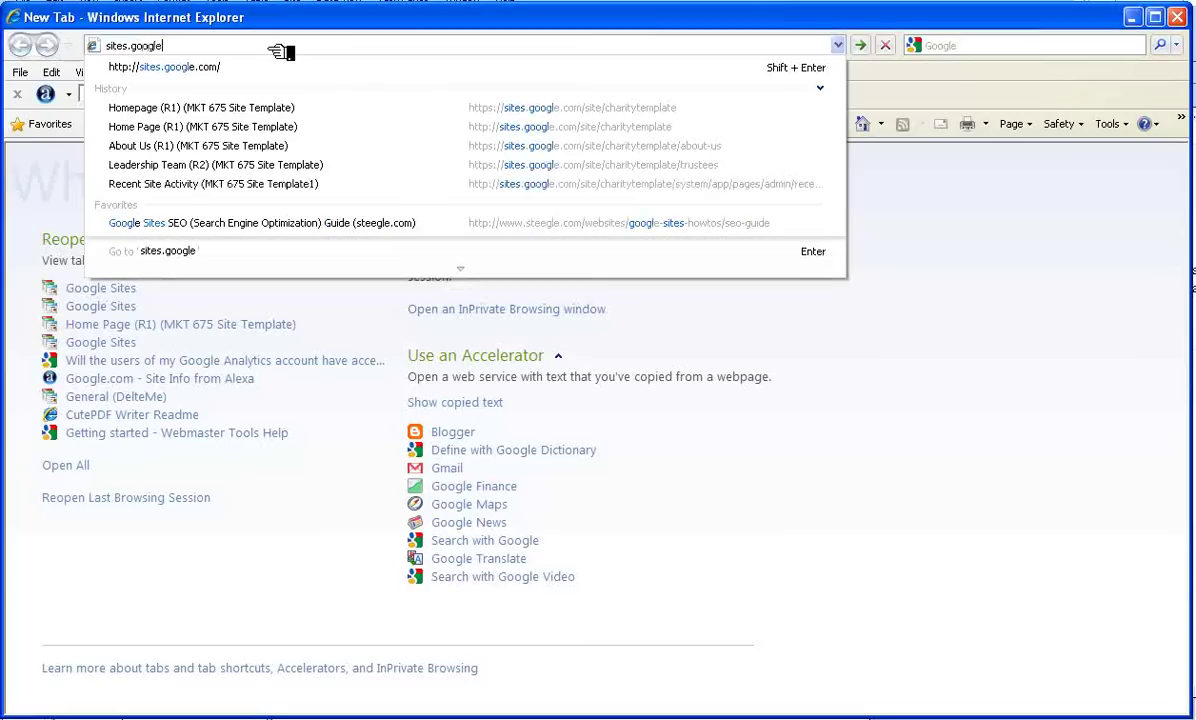
{"action": "key", "text": "Return"}
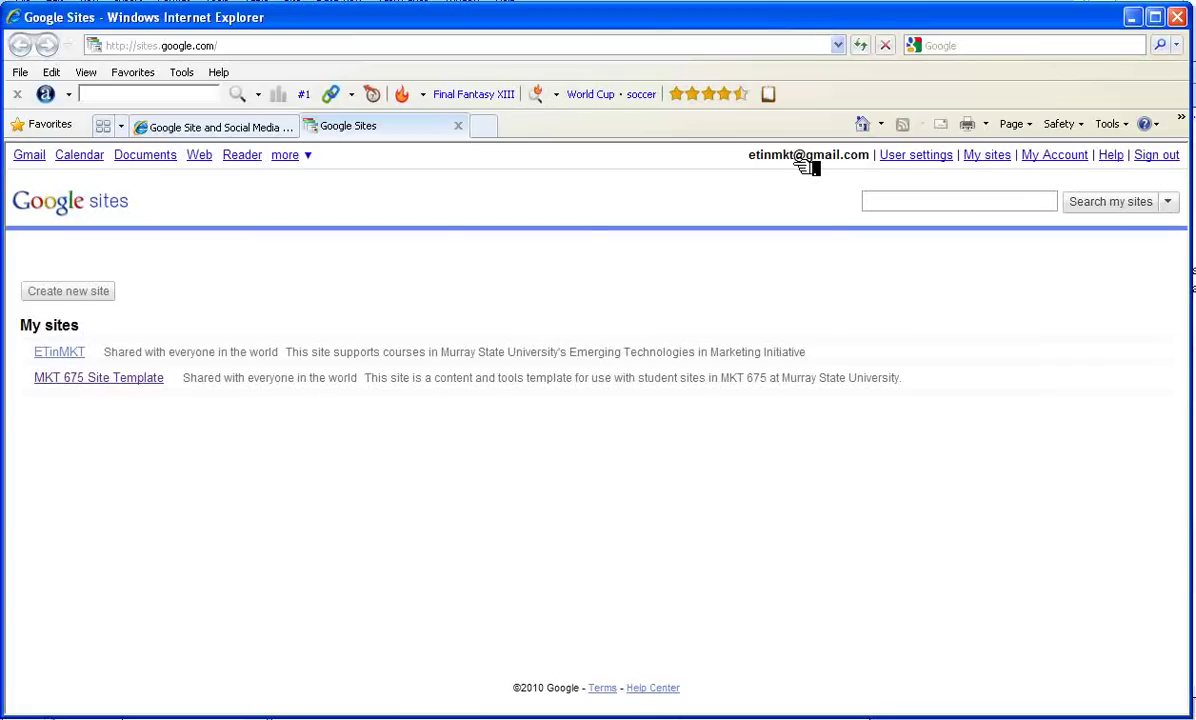
- Start a new site and choose the MSU MKT 675 Site Template by searching the template gallery for 675
{"action": "left_click", "coordinate": [84, 293]}
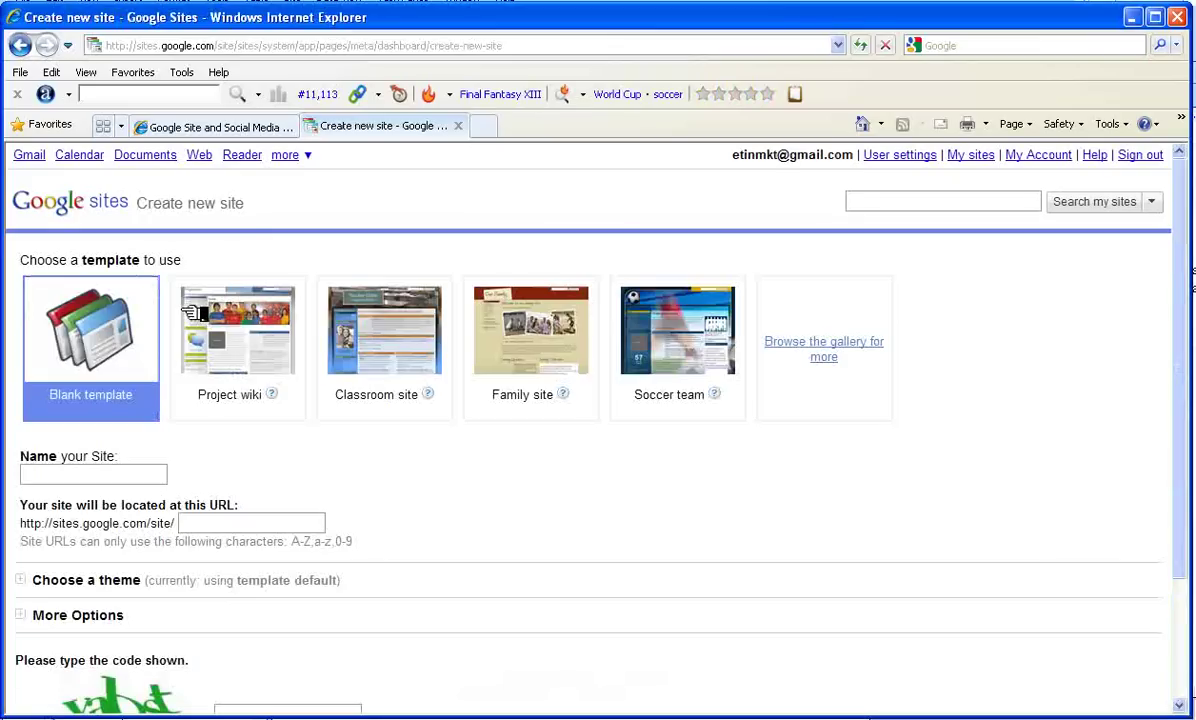
{"action": "left_click", "coordinate": [820, 358]}
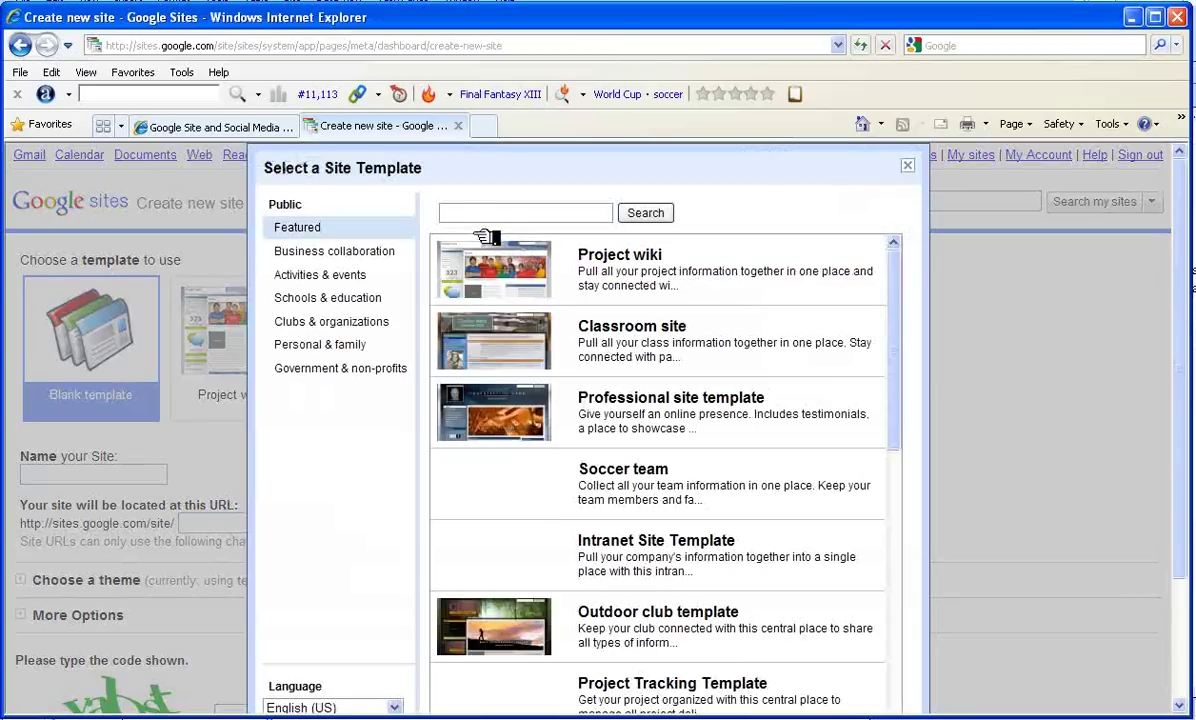
{"action": "type", "text": "675"}
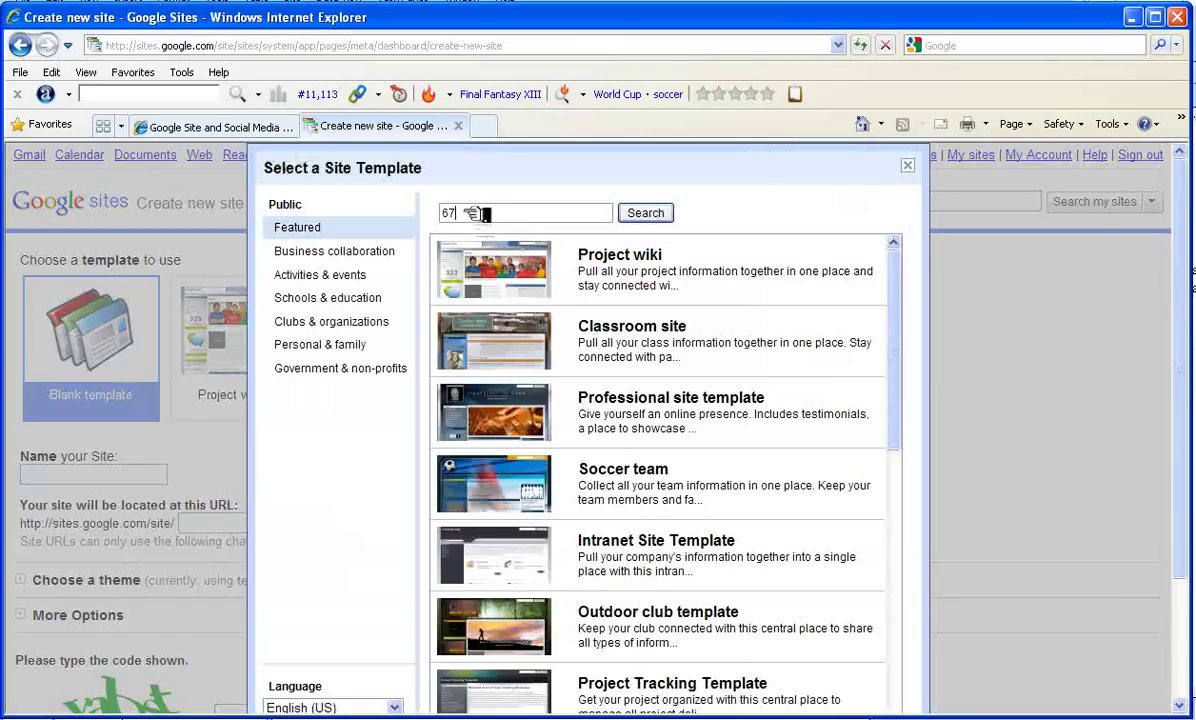
{"action": "left_click", "coordinate": [662, 216]}
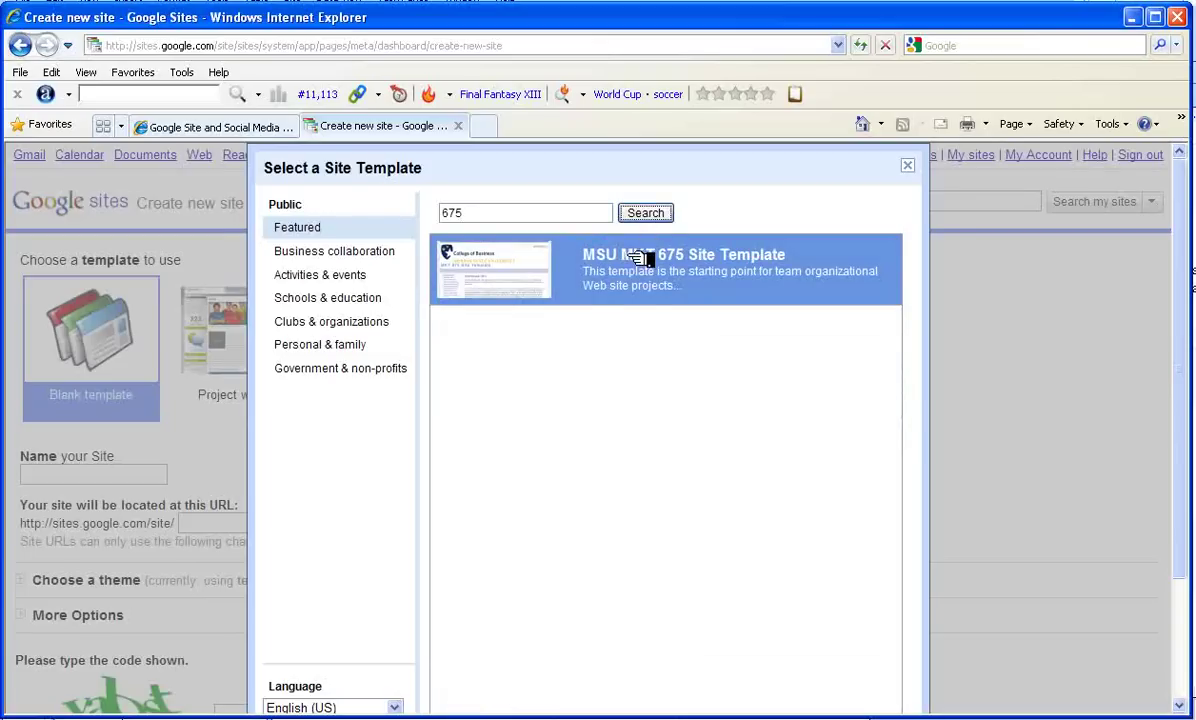
{"action": "left_click", "coordinate": [640, 257]}
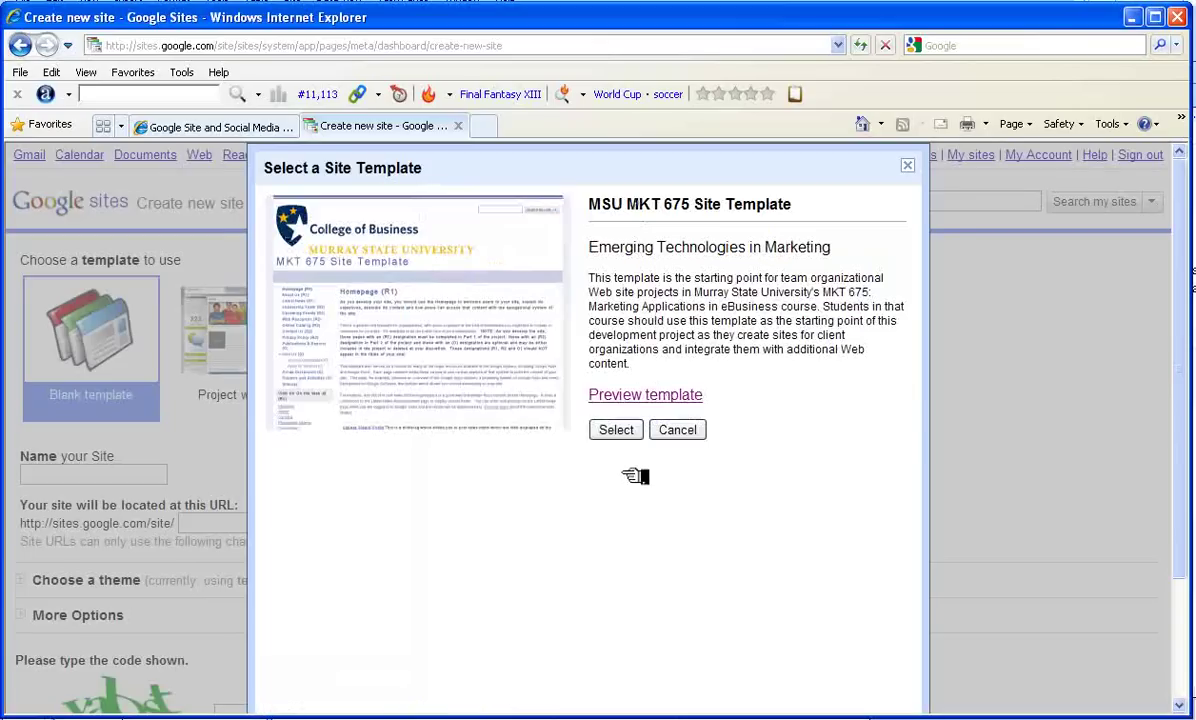
{"action": "left_click", "coordinate": [626, 432]}
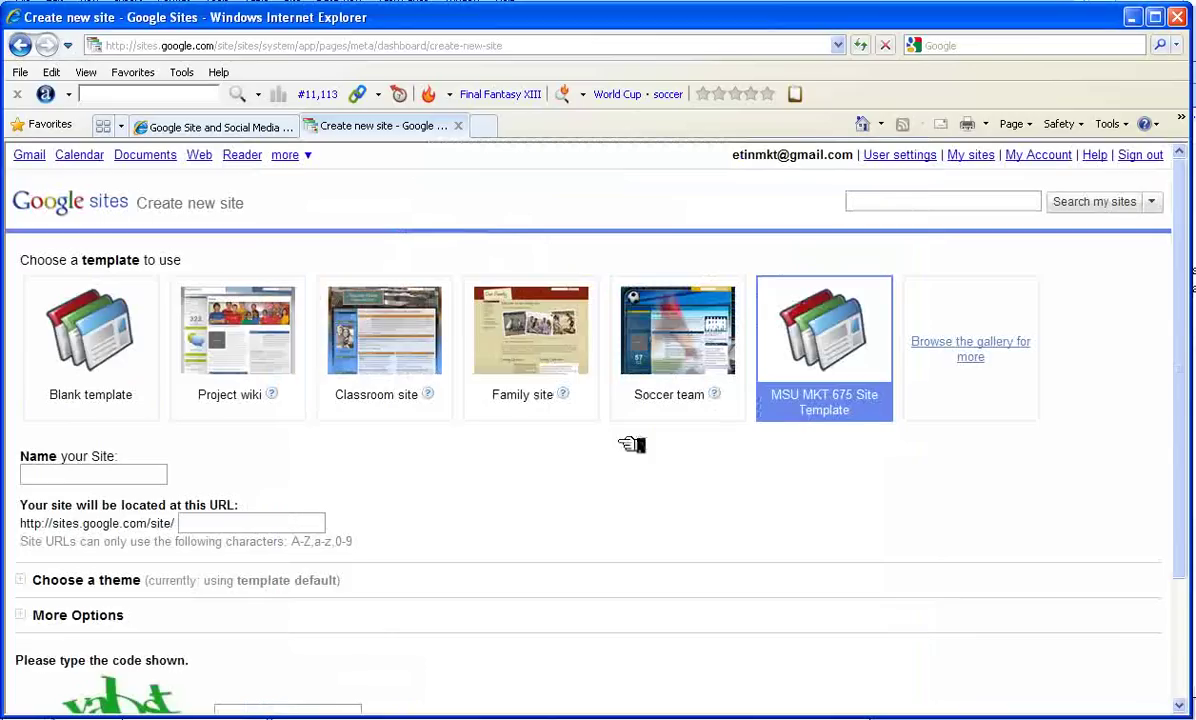
- Name the new site KentuckyClassics
{"action": "left_click", "coordinate": [62, 477]}
{"action": "type", "text": "Kentuck"}
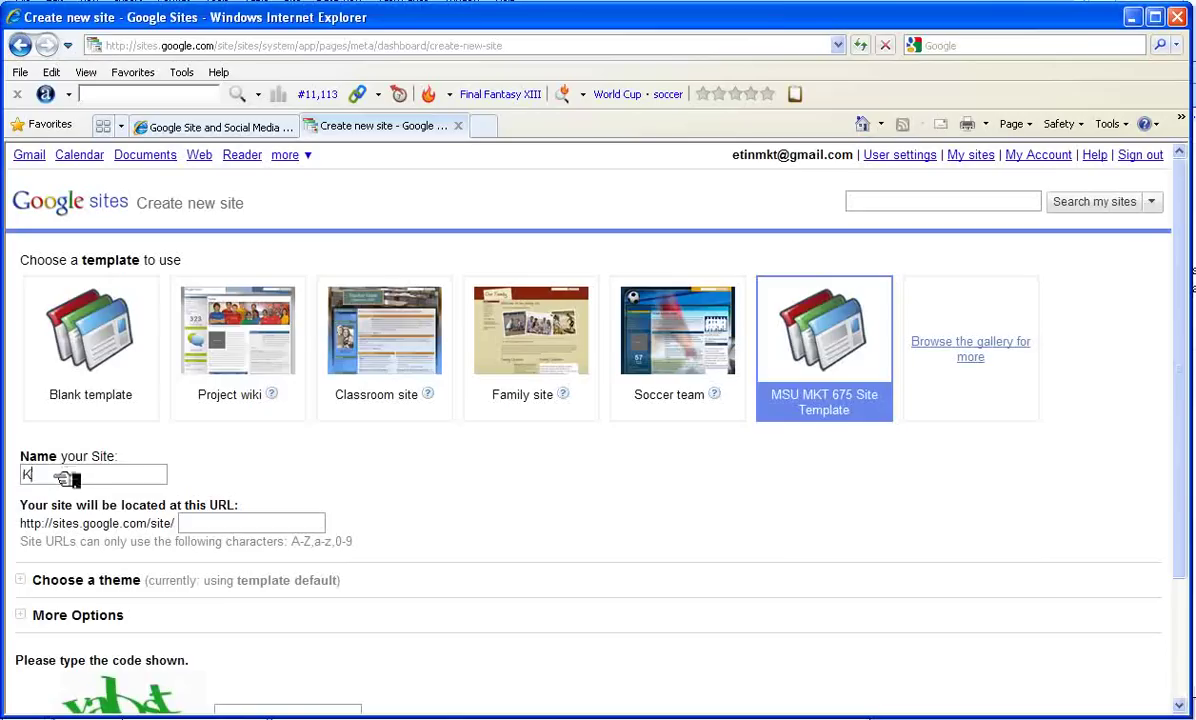
{"action": "type", "text": "y Classics"}
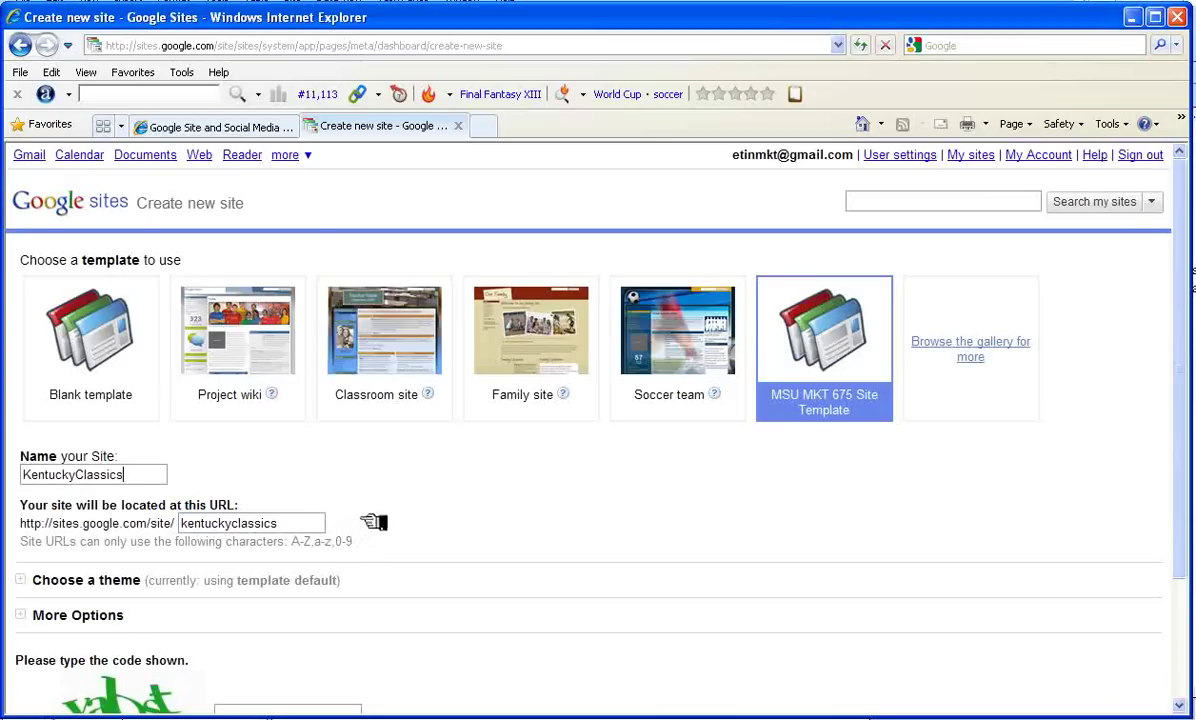
- Look through the available site themes and keep the template default
{"action": "left_click", "coordinate": [22, 580]}
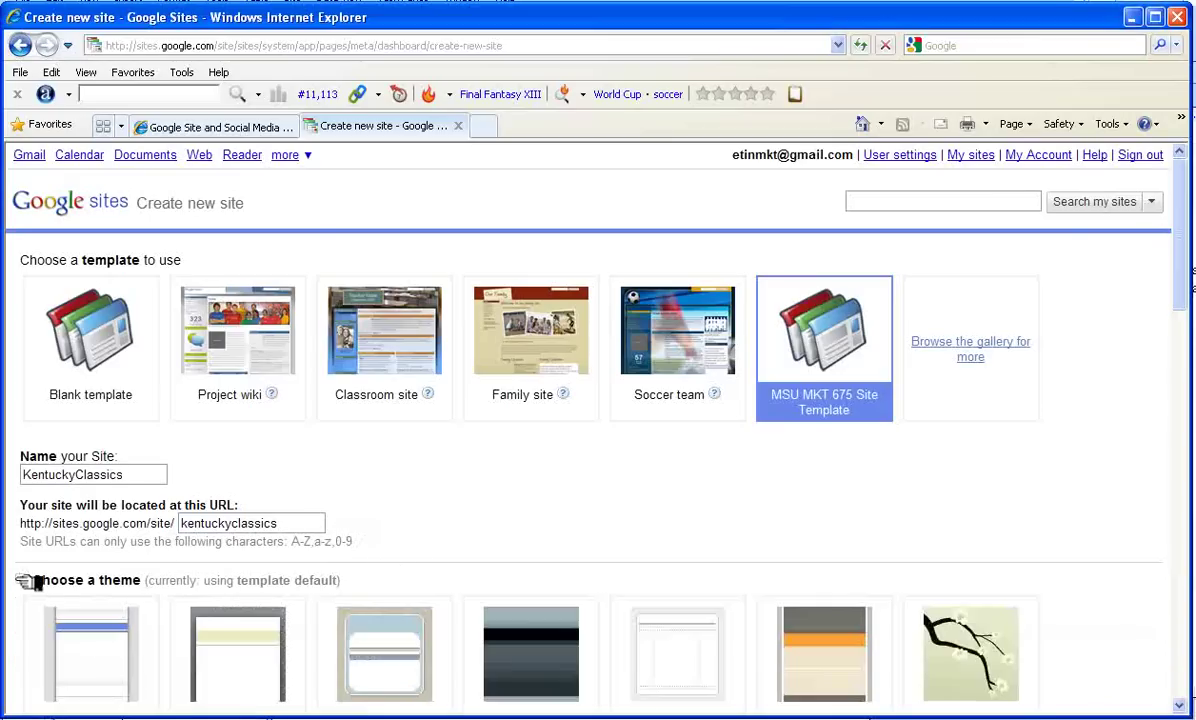
{"action": "scroll", "coordinate": [430, 460], "scroll_direction": "down", "scroll_amount": 3}
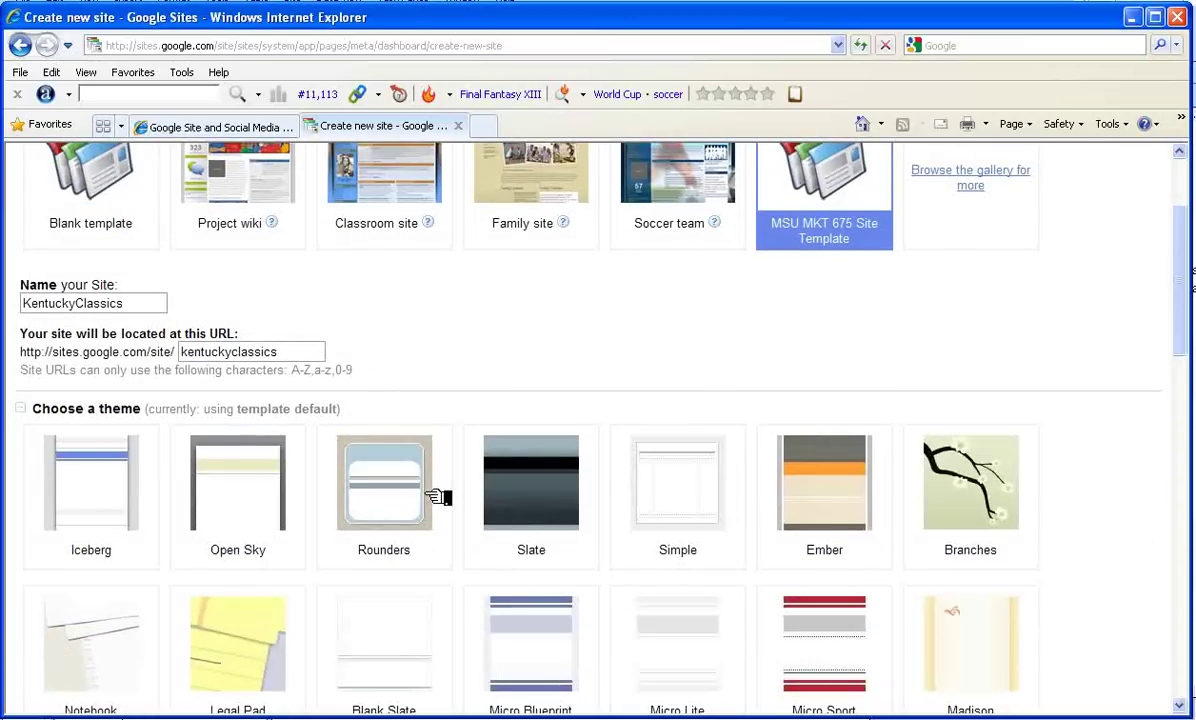
{"action": "scroll", "coordinate": [439, 497], "scroll_direction": "down", "scroll_amount": 3}
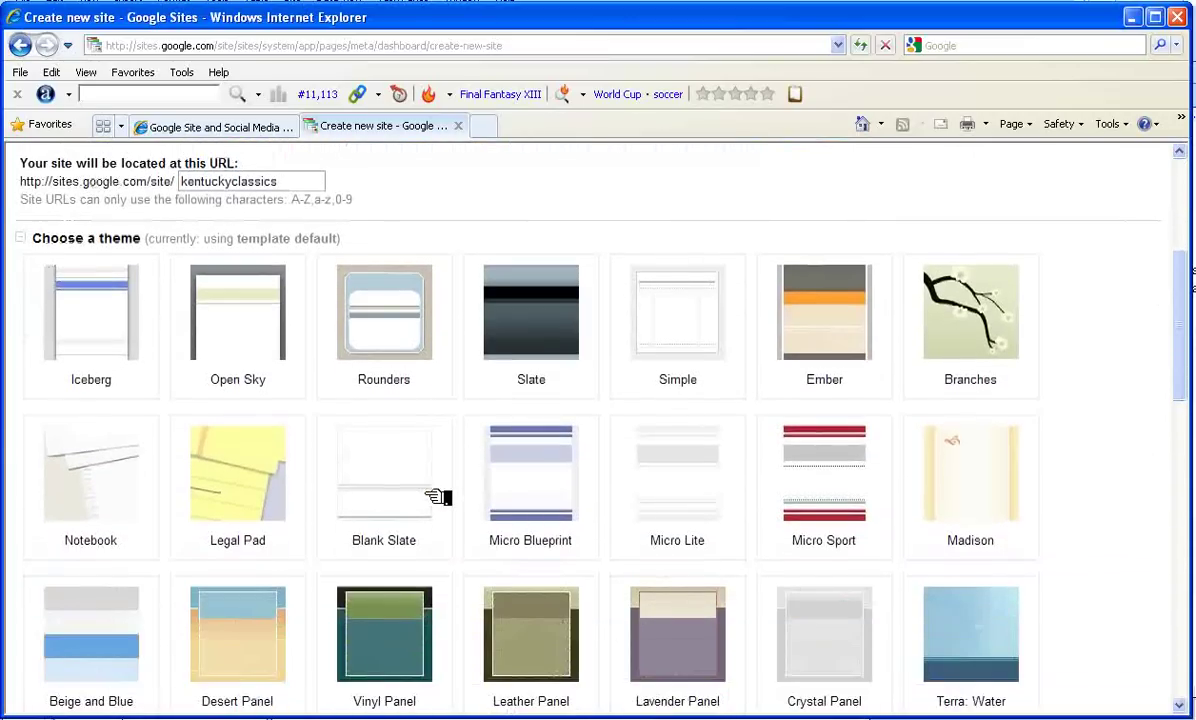
{"action": "scroll", "coordinate": [438, 497], "scroll_direction": "up", "scroll_amount": 1}
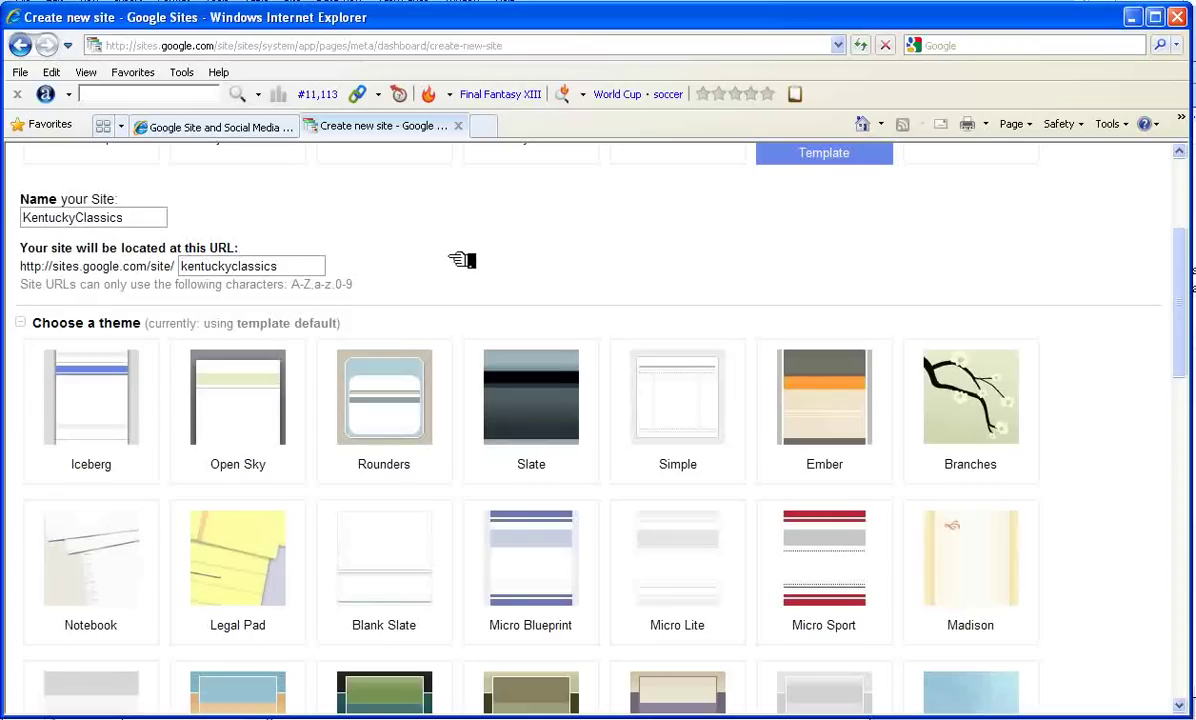
{"action": "scroll", "coordinate": [444, 250], "scroll_direction": "up", "scroll_amount": 1}
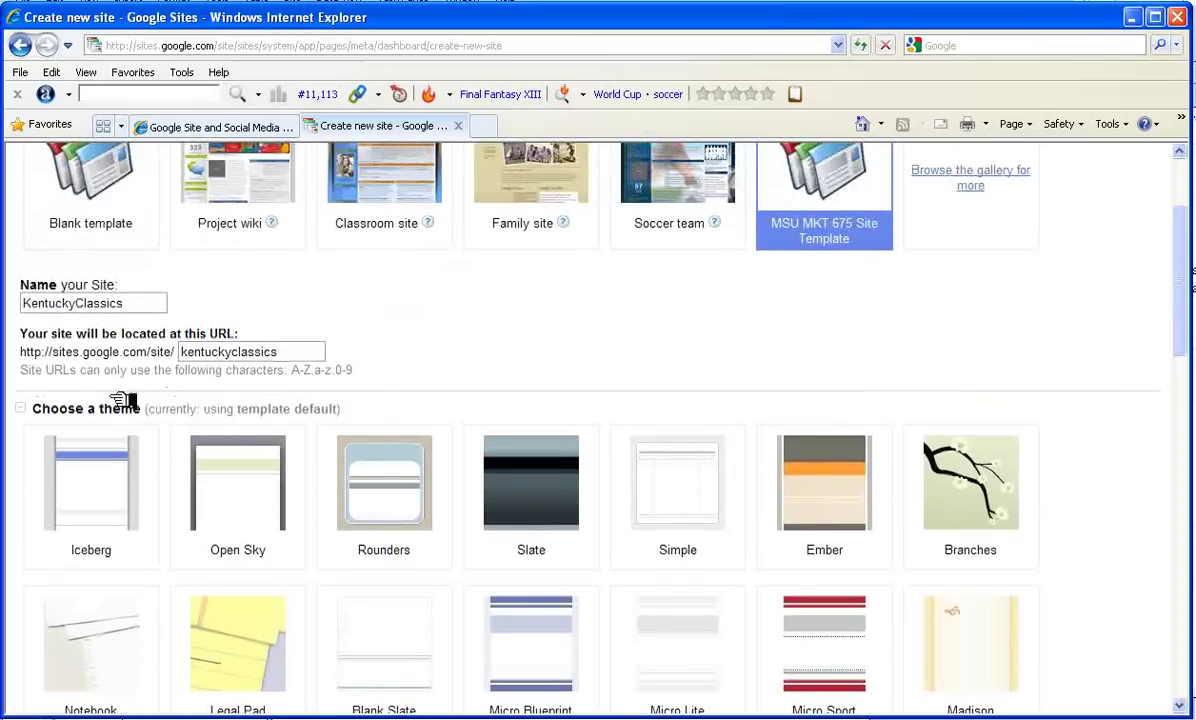
{"action": "left_click", "coordinate": [32, 408]}
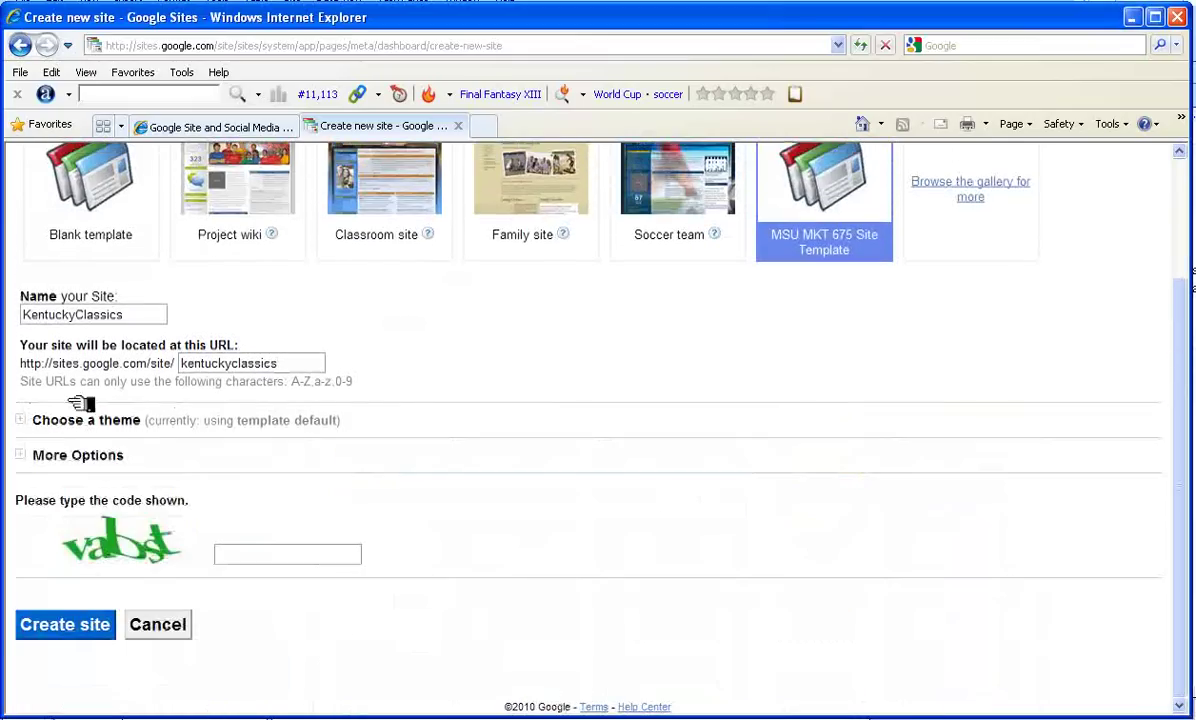
- Expand the additional site options and enter "Kentucky Classics Online Catalog Web Site" as the site description
{"action": "left_click", "coordinate": [37, 457]}
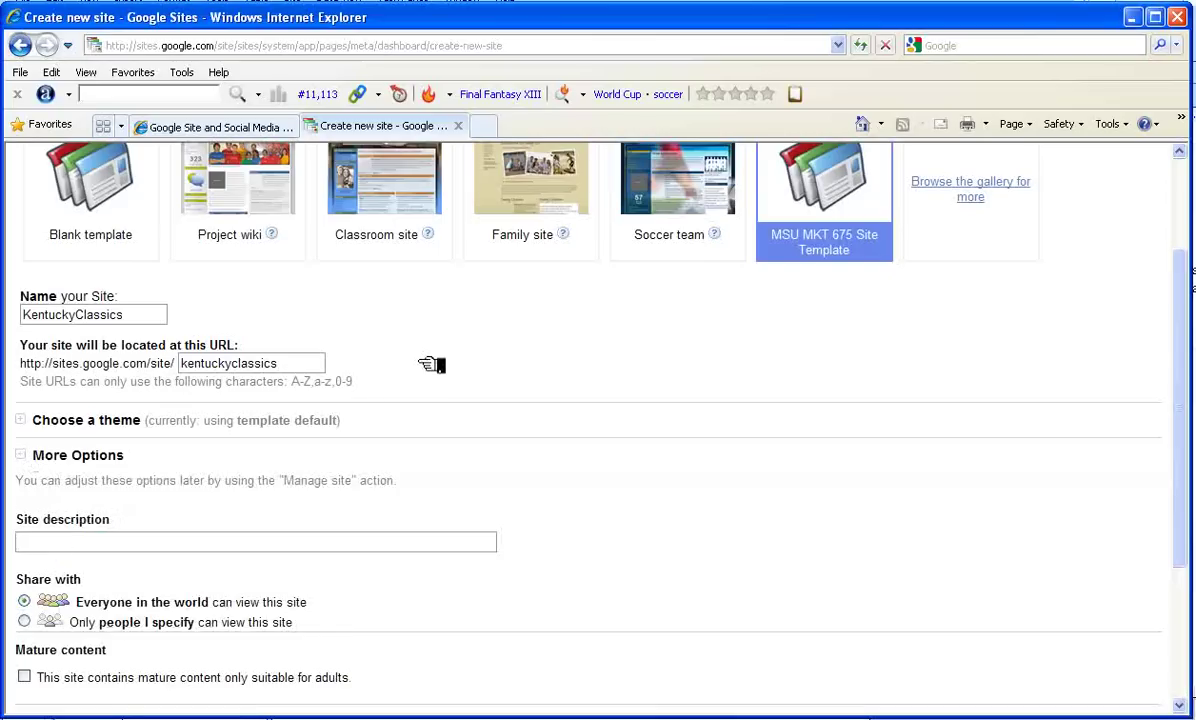
{"action": "type", "text": "Kentucky Classics"}
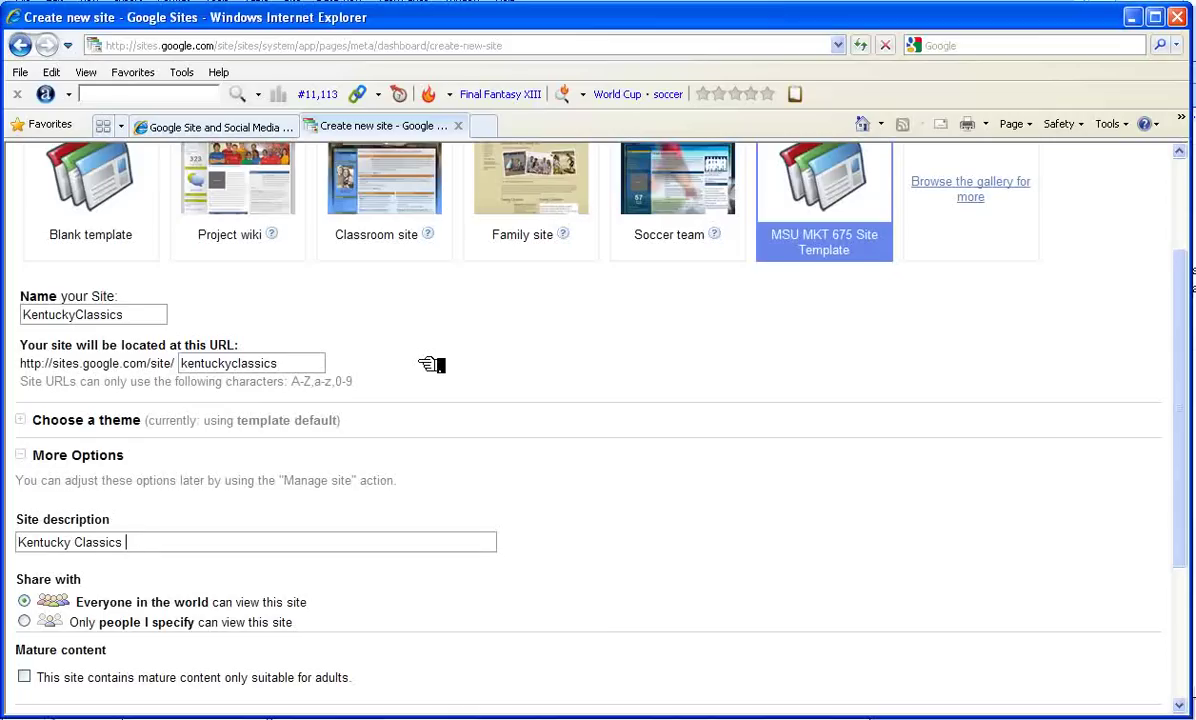
{"action": "type", "text": "Online Catalog Web"}
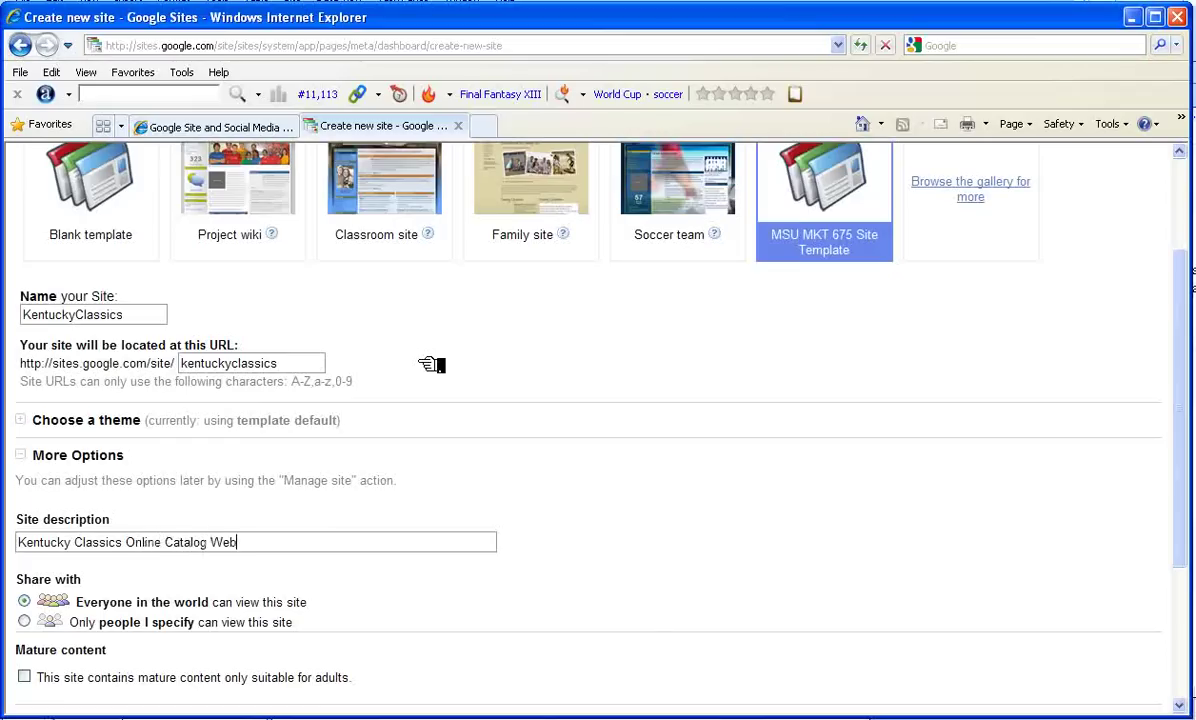
{"action": "type", "text": " Site"}
{"action": "key", "text": "BackSpace"}
{"action": "key", "text": "BackSpace"}
{"action": "type", "text": "te"}
- Enter the displayed verification code and create the site
{"action": "scroll", "coordinate": [496, 590], "scroll_direction": "down", "scroll_amount": 3}
{"action": "left_click", "coordinate": [250, 553]}
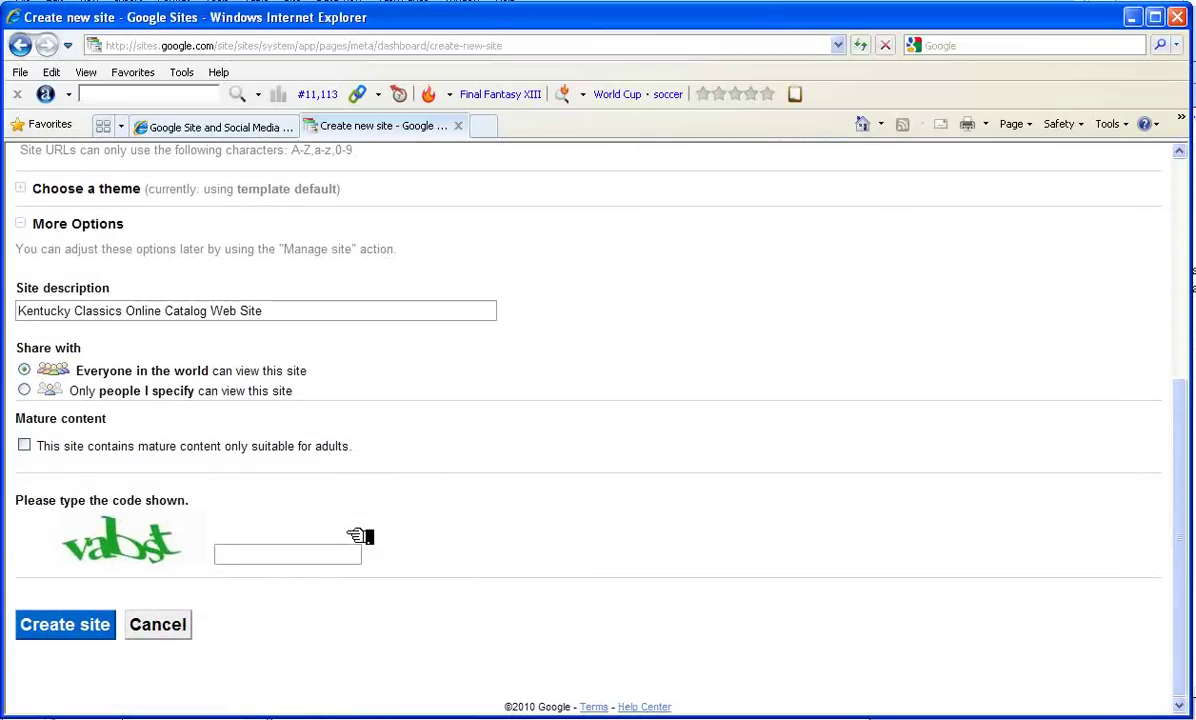
{"action": "type", "text": "vabst"}
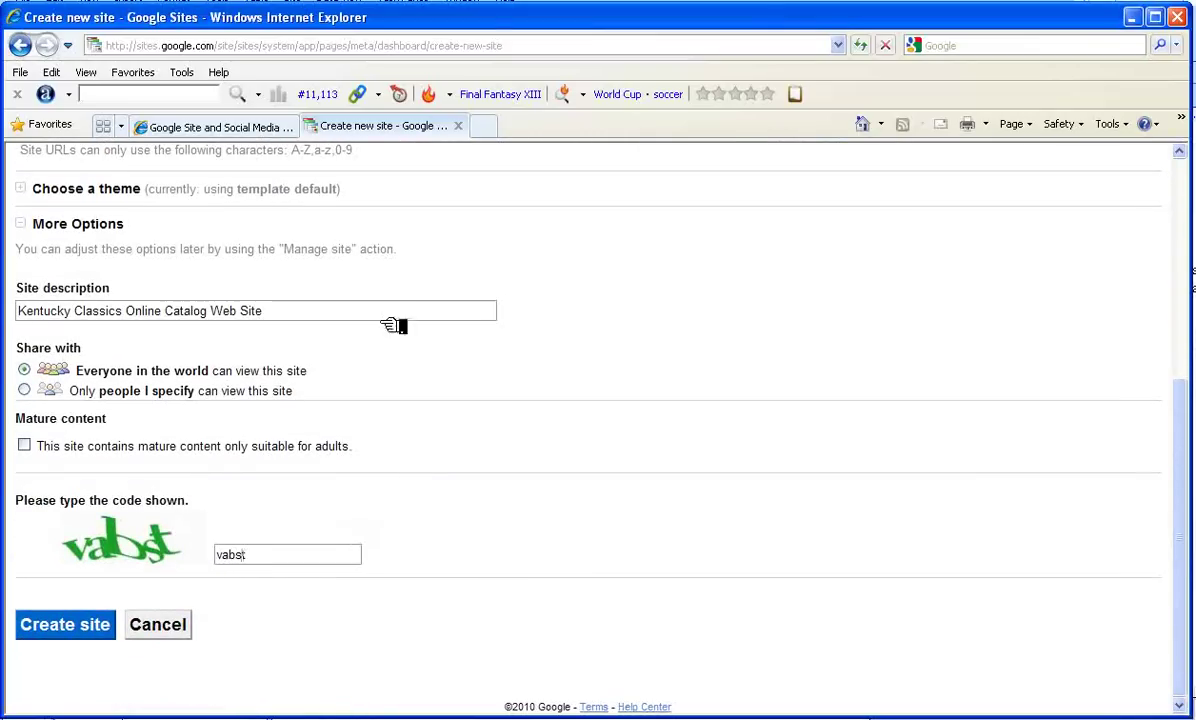
{"action": "left_click", "coordinate": [90, 625]}
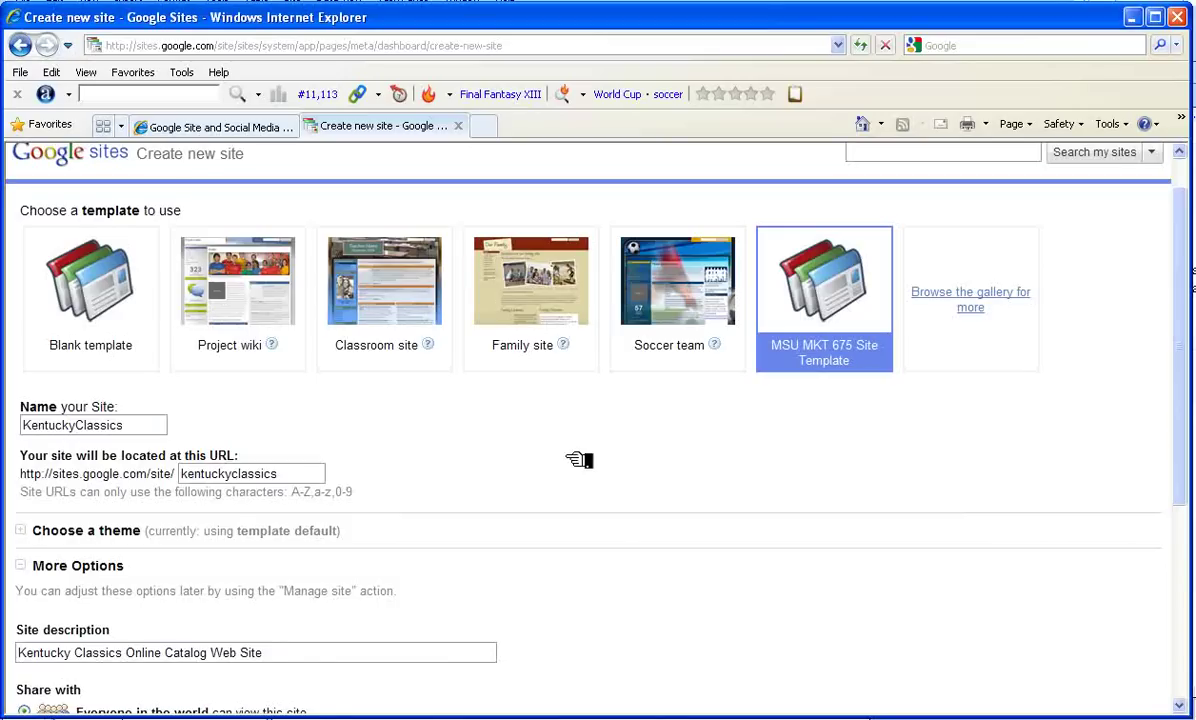
{"action": "scroll", "coordinate": [578, 460], "scroll_direction": "down", "scroll_amount": 3}
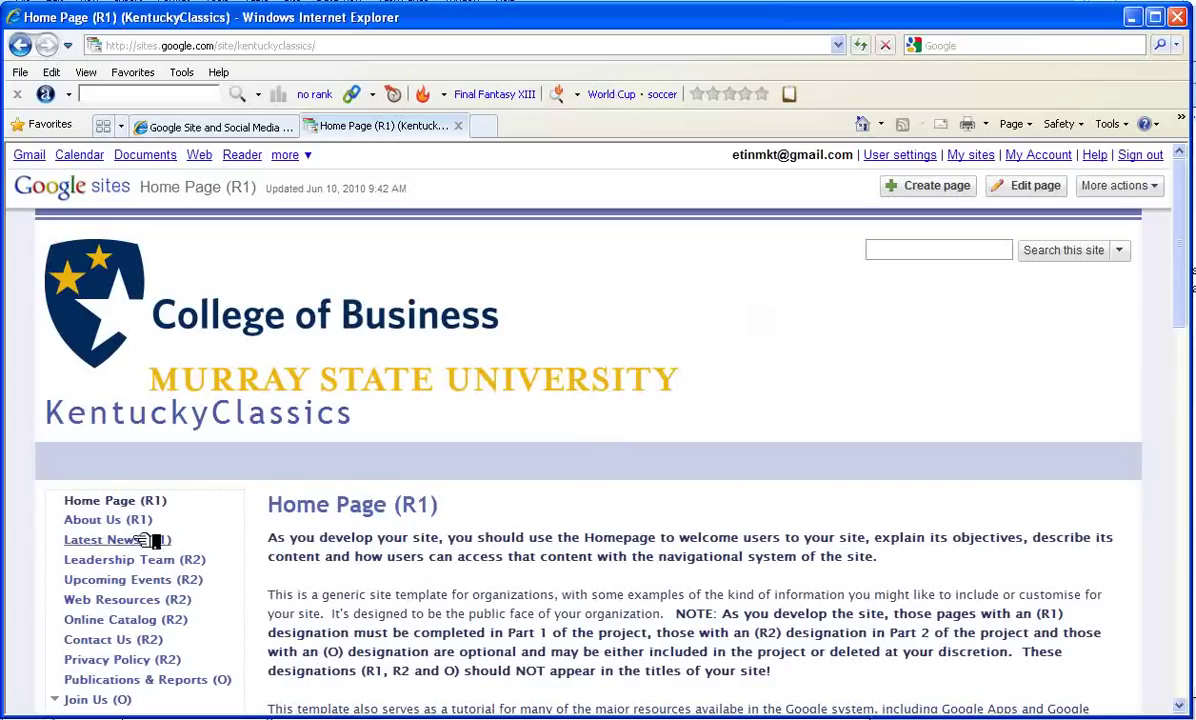
{"action": "scroll", "coordinate": [163, 565], "scroll_direction": "down", "scroll_amount": 5}
{"action": "scroll", "coordinate": [161, 555], "scroll_direction": "up", "scroll_amount": 5}
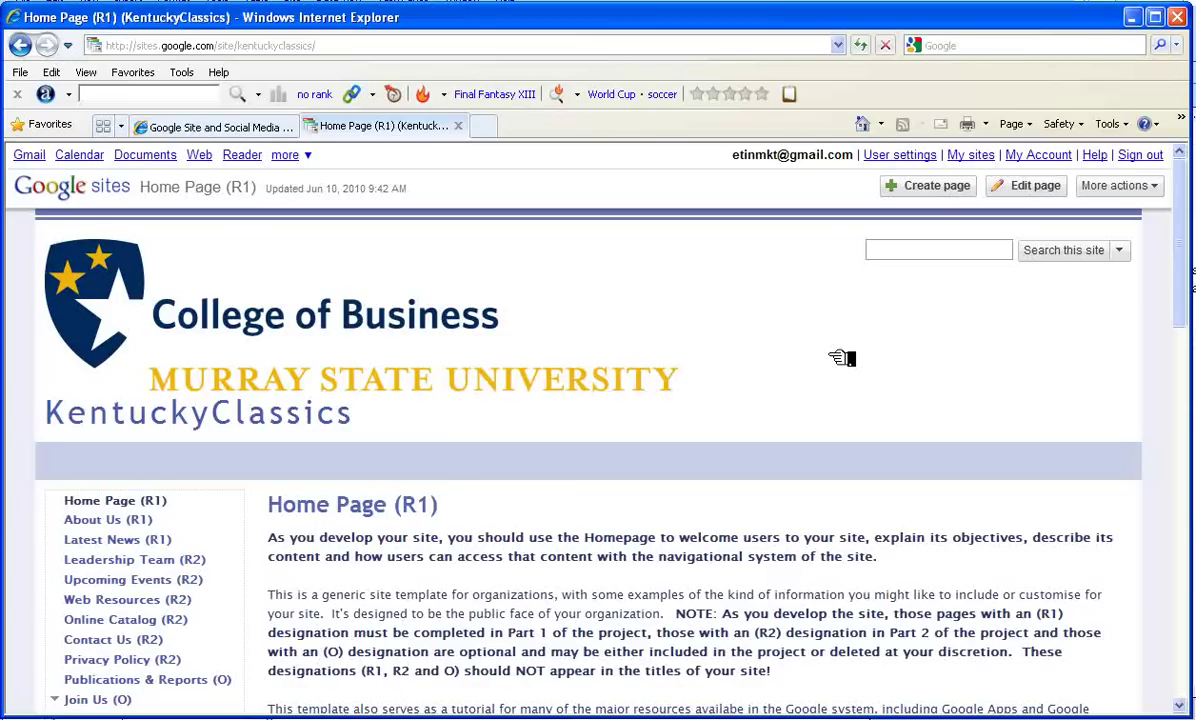
- Examine the new site's home page, including its project instructions, news posts and Google Apps tutorial section
{"action": "scroll", "coordinate": [110, 521], "scroll_direction": "down", "scroll_amount": 3}
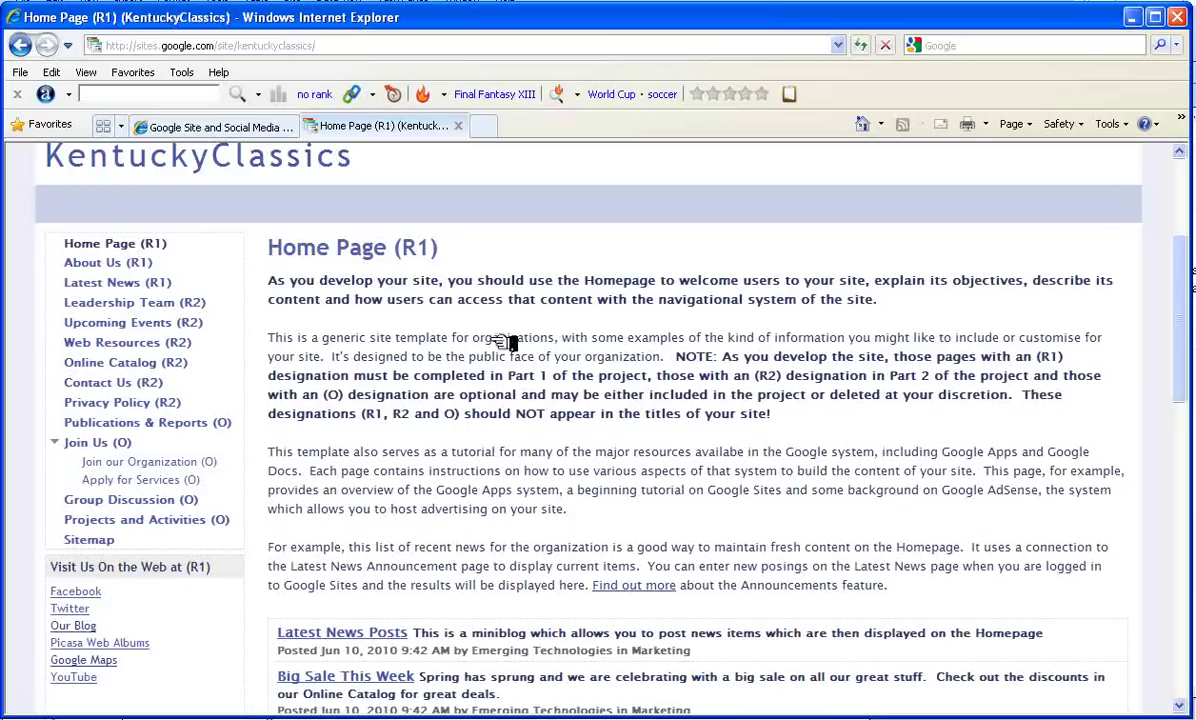
{"action": "scroll", "coordinate": [500, 398], "scroll_direction": "down", "scroll_amount": 2}
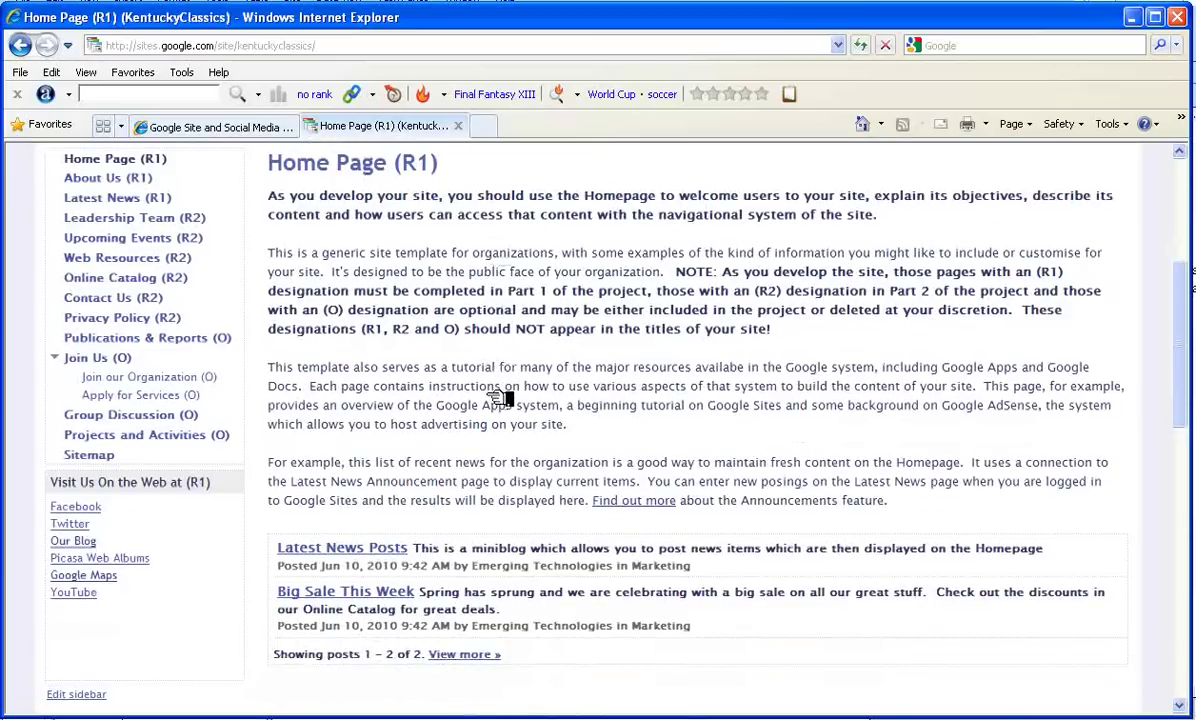
{"action": "scroll", "coordinate": [500, 398], "scroll_direction": "down", "scroll_amount": 3}
{"action": "scroll", "coordinate": [500, 398], "scroll_direction": "down", "scroll_amount": 3}
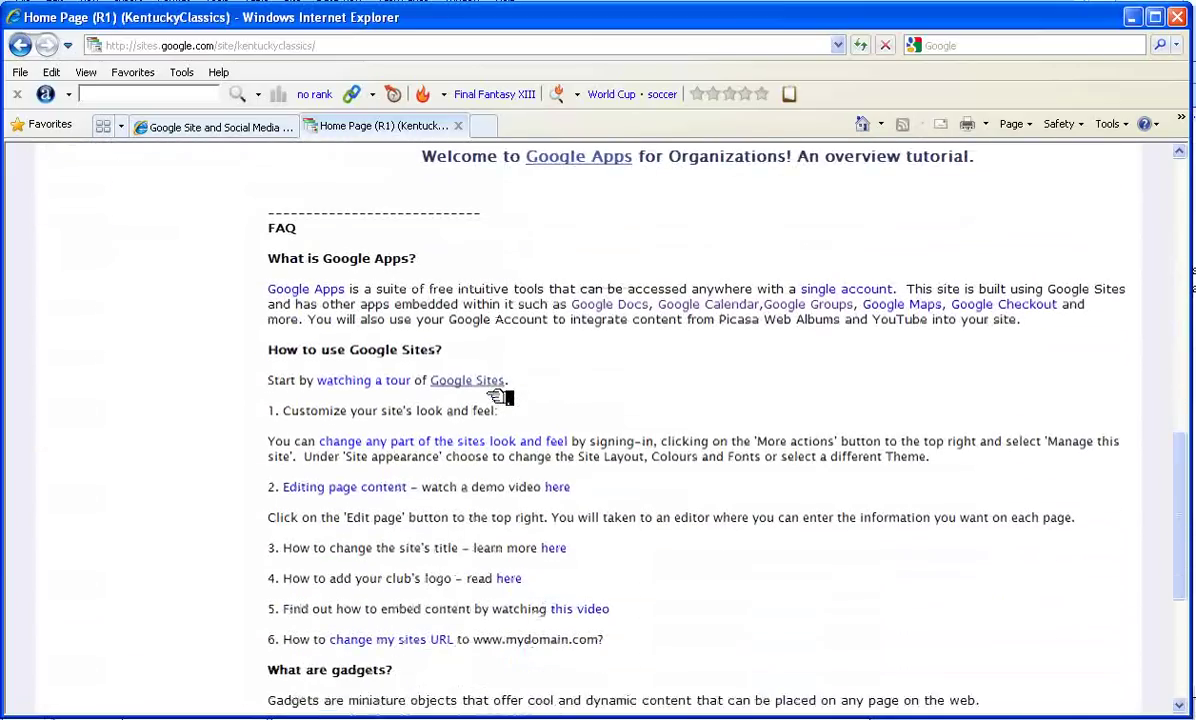
{"action": "scroll", "coordinate": [503, 397], "scroll_direction": "down", "scroll_amount": 4}
{"action": "scroll", "coordinate": [503, 397], "scroll_direction": "up", "scroll_amount": 3}
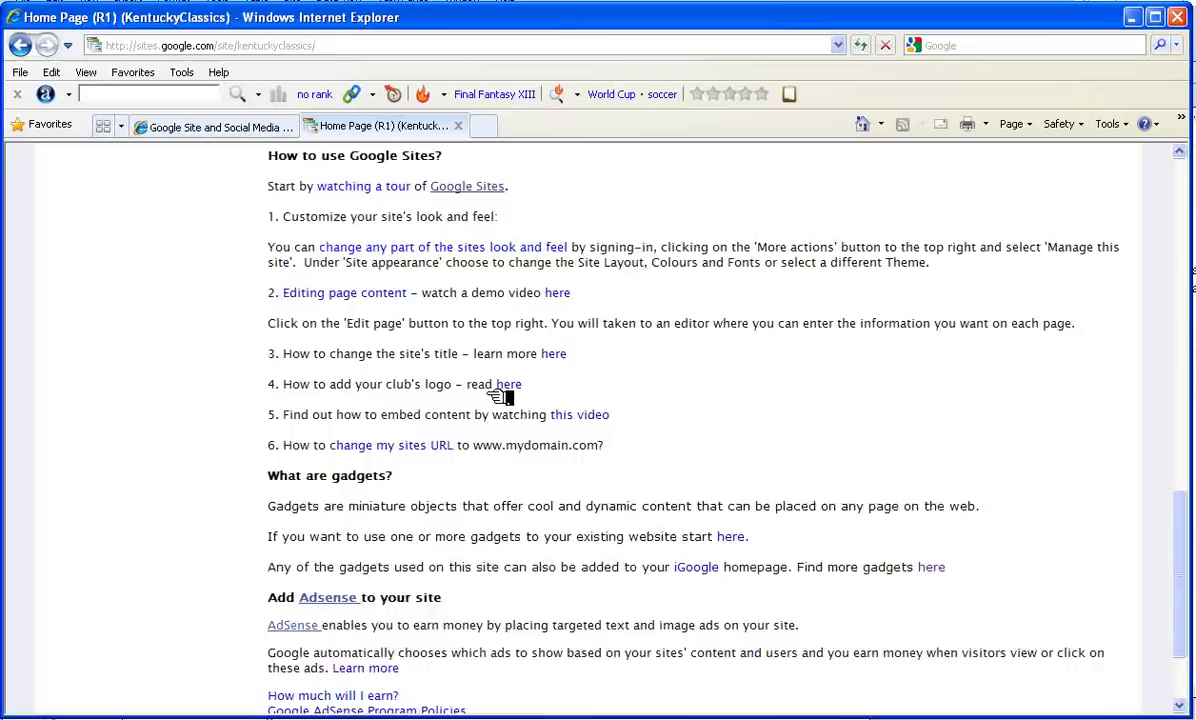
{"action": "scroll", "coordinate": [500, 398], "scroll_direction": "up", "scroll_amount": 5}
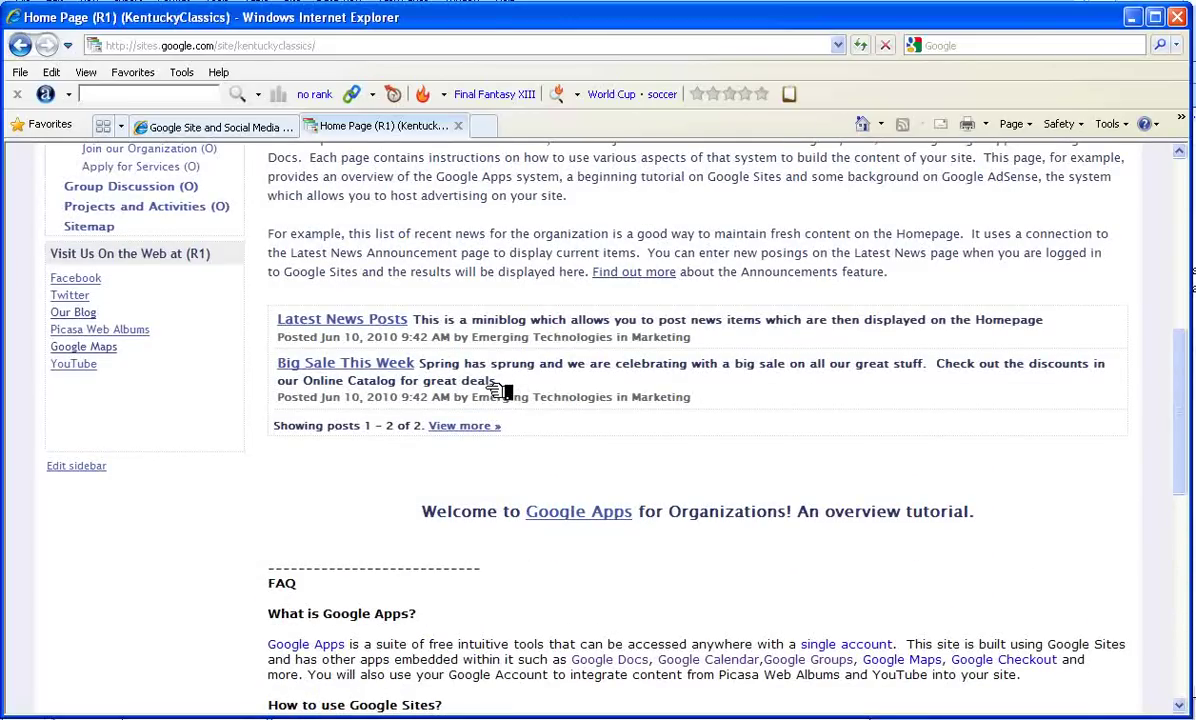
{"action": "scroll", "coordinate": [500, 392], "scroll_direction": "down", "scroll_amount": 5}
{"action": "left_click", "coordinate": [500, 392]}
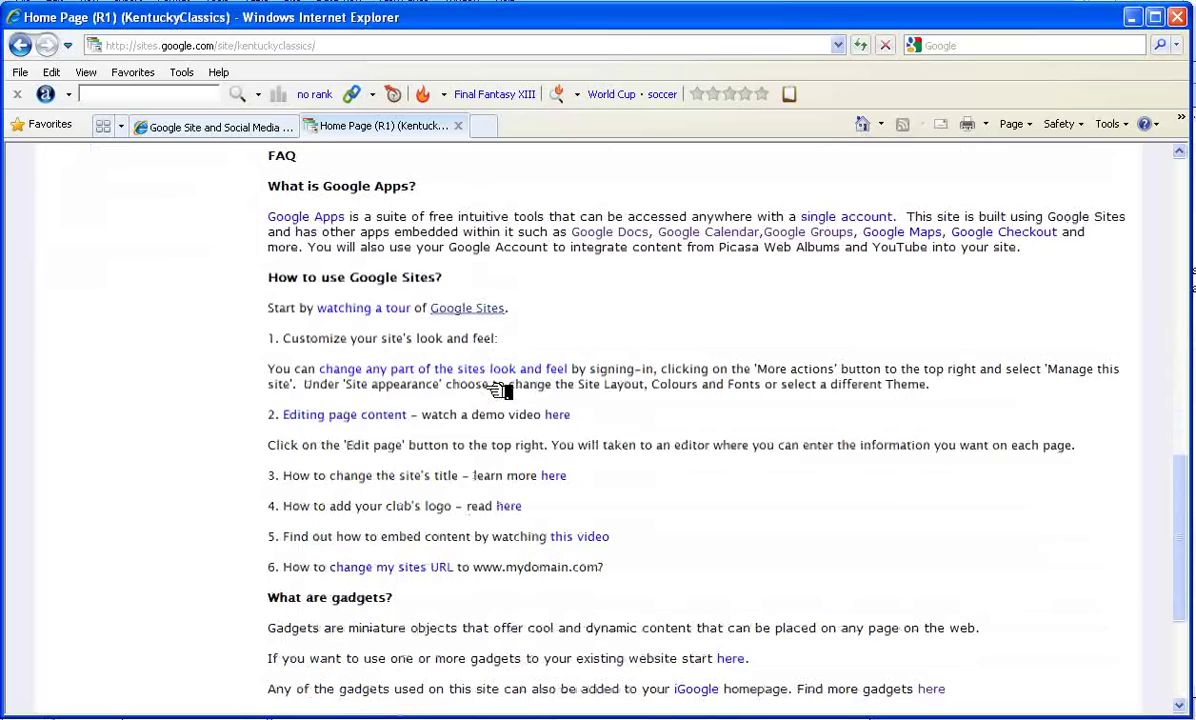
{"action": "scroll", "coordinate": [500, 392], "scroll_direction": "down", "scroll_amount": 3}
{"action": "scroll", "coordinate": [500, 392], "scroll_direction": "up", "scroll_amount": 1}
{"action": "scroll", "coordinate": [500, 390], "scroll_direction": "up", "scroll_amount": 10}
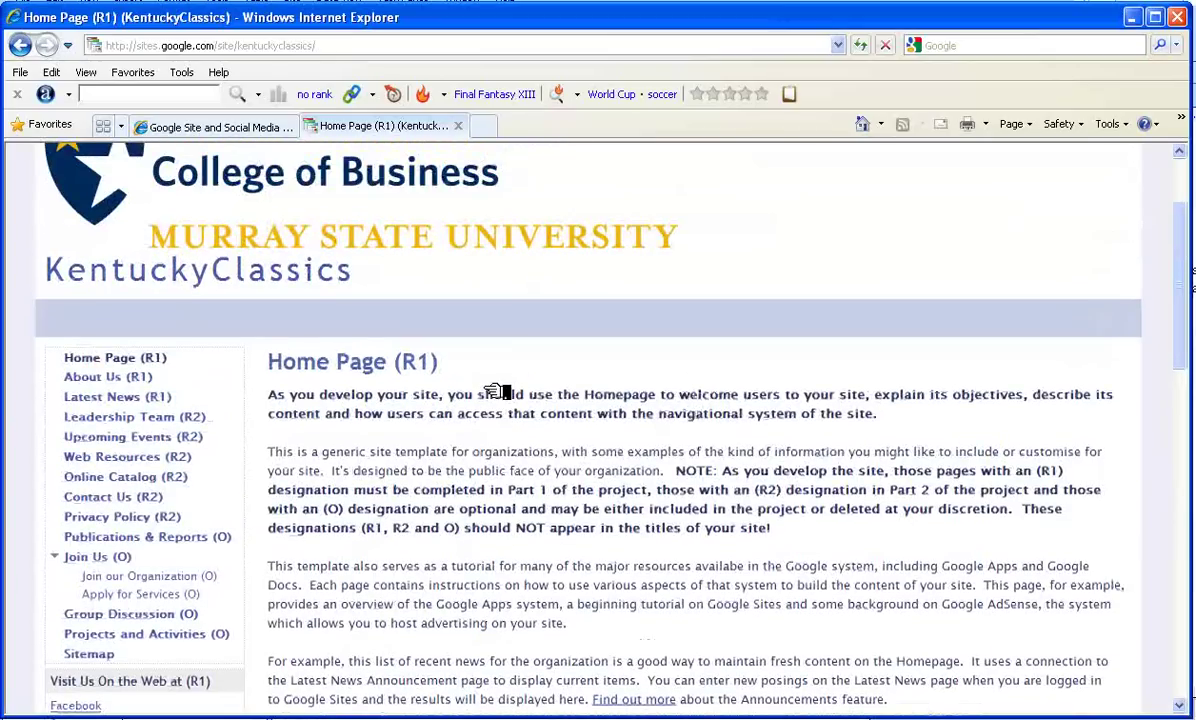
{"action": "scroll", "coordinate": [515, 355], "scroll_direction": "up", "scroll_amount": 2}
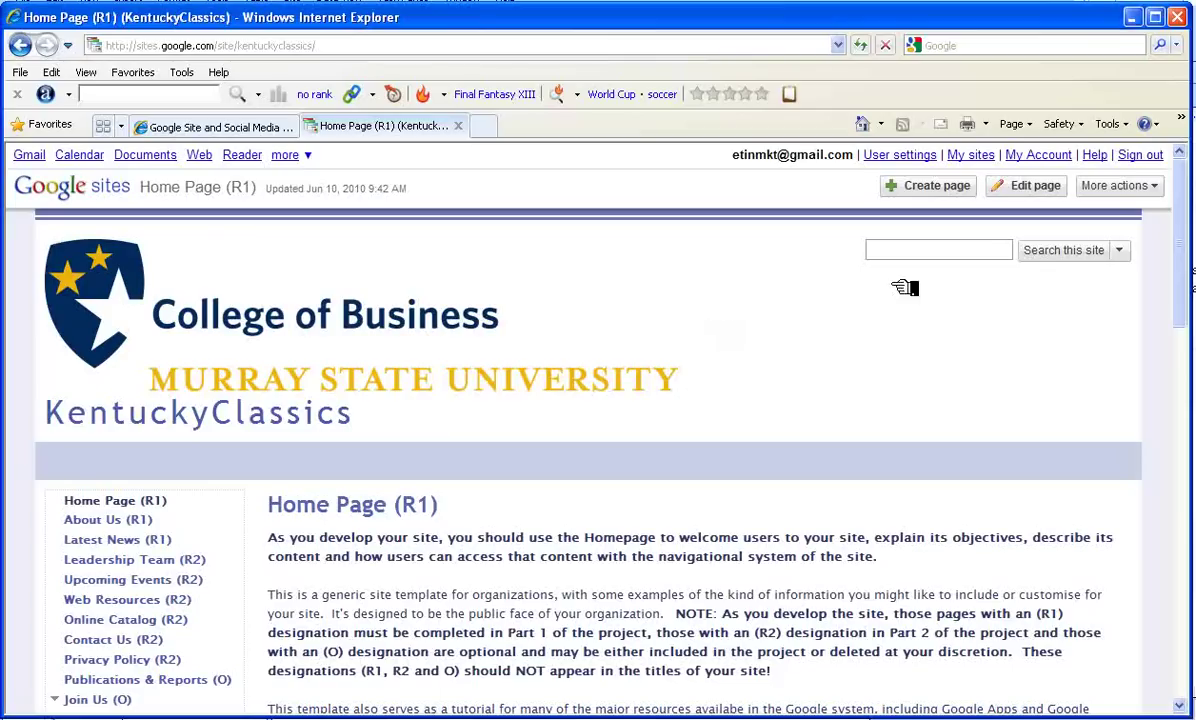
- Change the site name to "Kentucky Classics Online" in the general site settings and save the changes
{"action": "left_click", "coordinate": [1163, 187]}
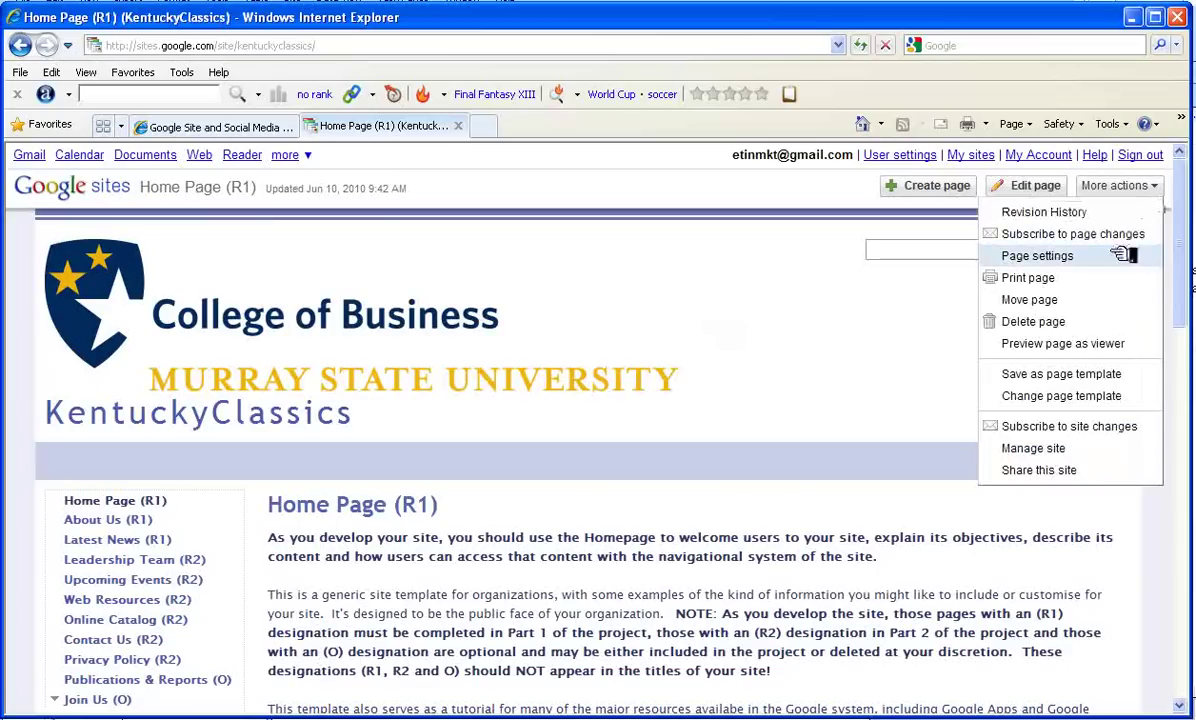
{"action": "left_click", "coordinate": [1038, 449]}
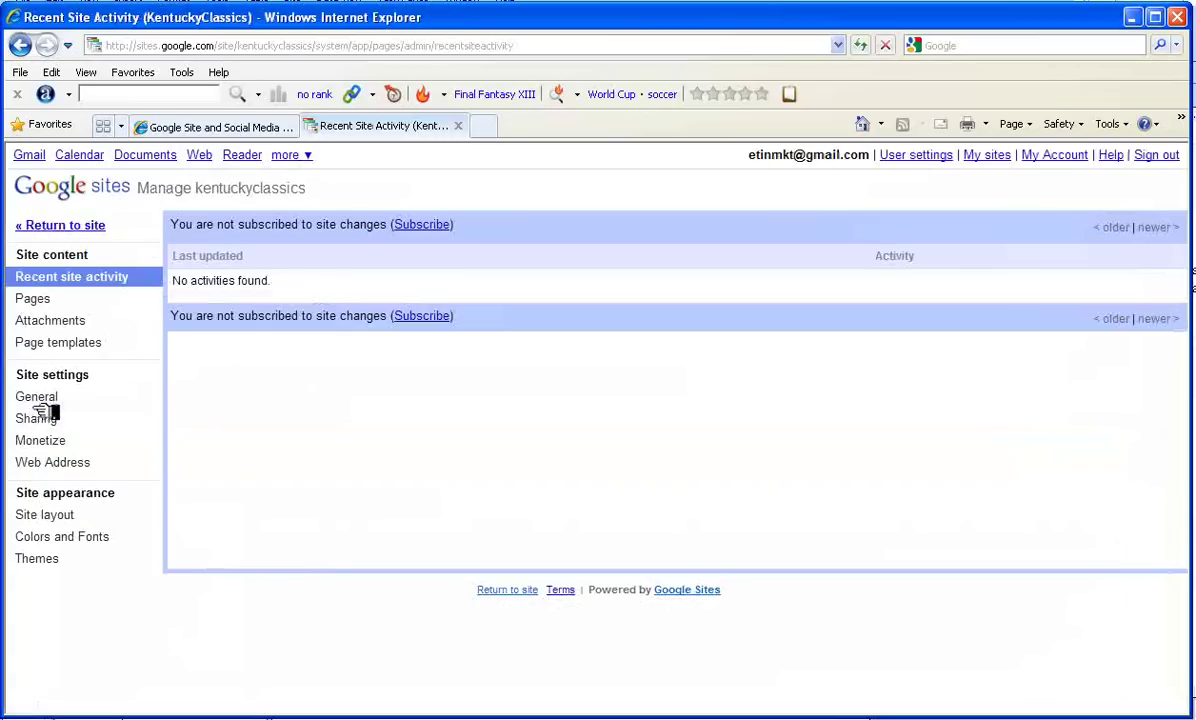
{"action": "left_click", "coordinate": [40, 398]}
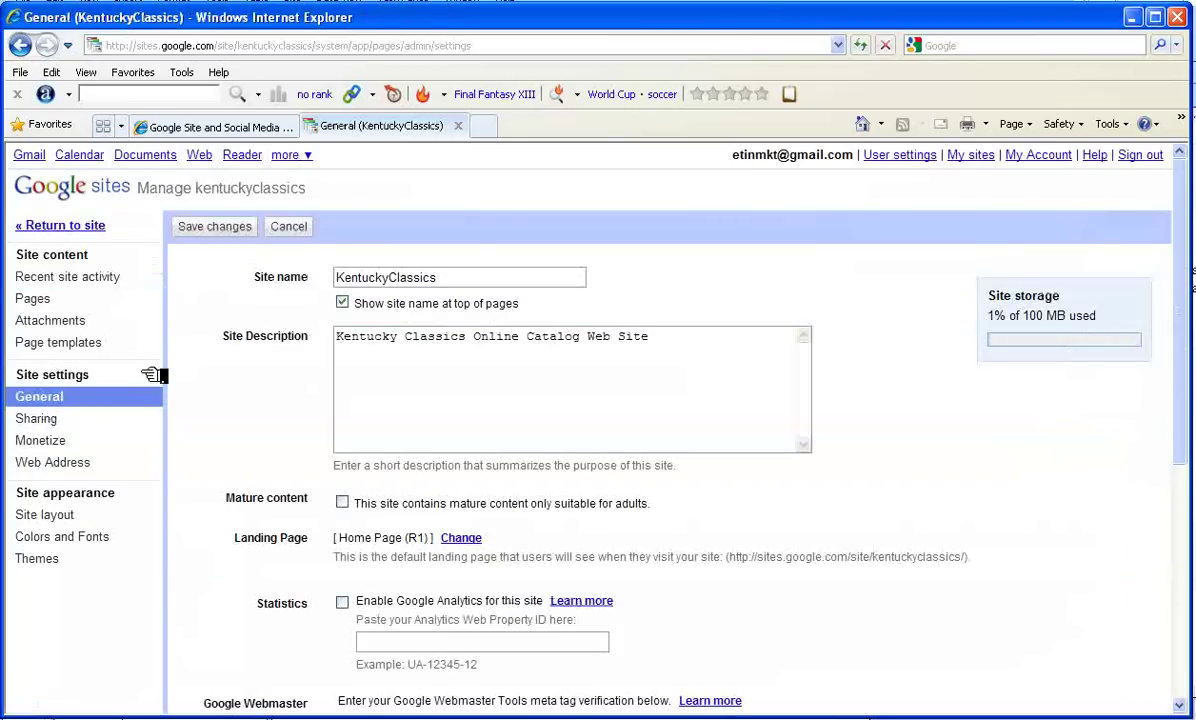
{"action": "left_click", "coordinate": [388, 277]}
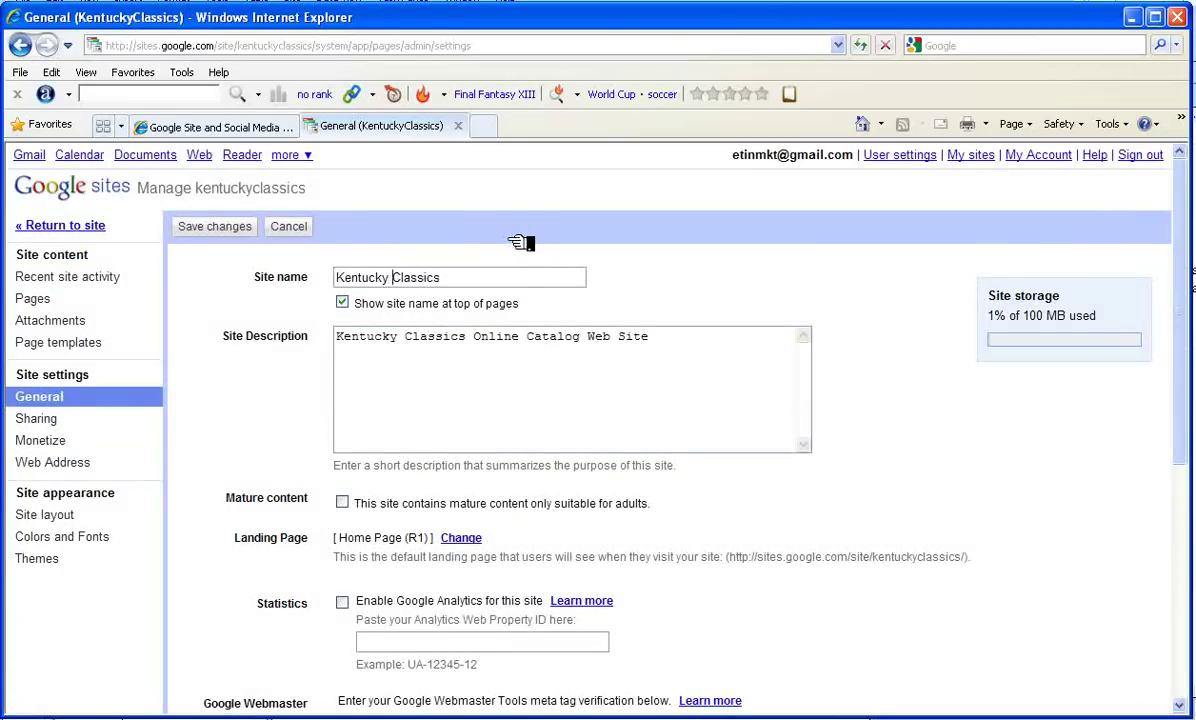
{"action": "left_click", "coordinate": [480, 279]}
{"action": "type", "text": "Web"}
{"action": "key", "text": "BackSpace"}
{"action": "key", "text": "BackSpace"}
{"action": "key", "text": "BackSpace"}
{"action": "type", "text": "Online"}
{"action": "left_click", "coordinate": [216, 226]}
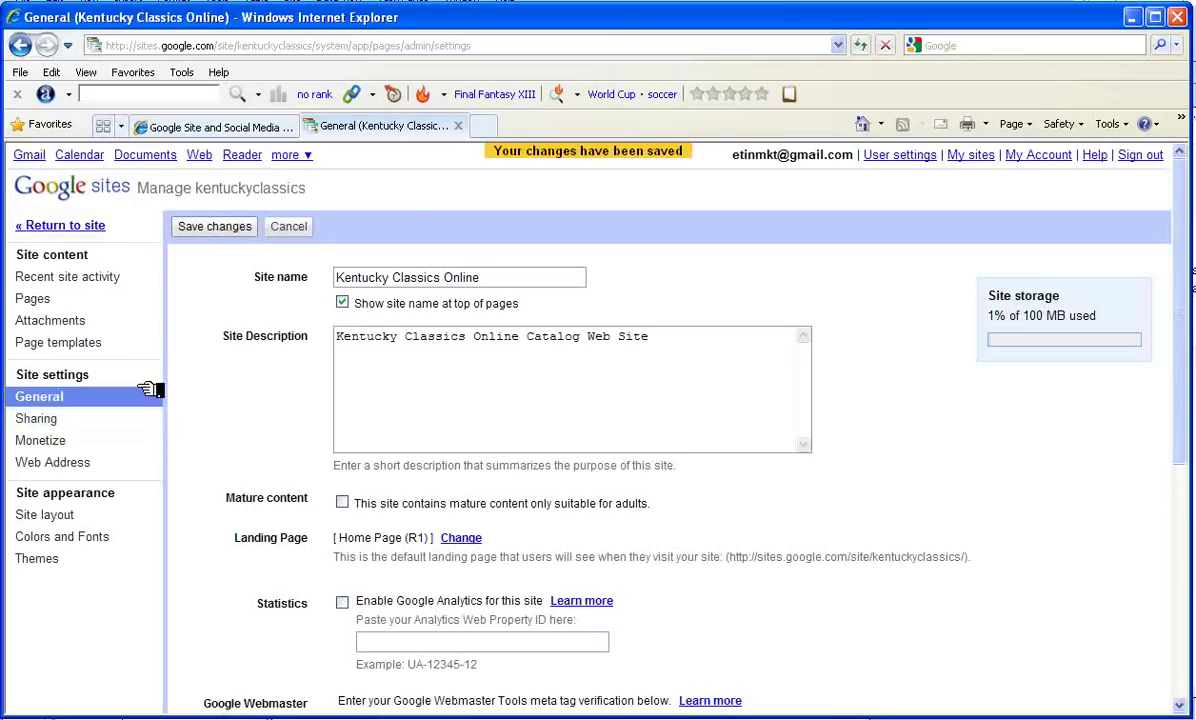
- Return to the site and review the home page with its title, page list and R1, R2 and O designations
{"action": "left_click", "coordinate": [82, 226]}
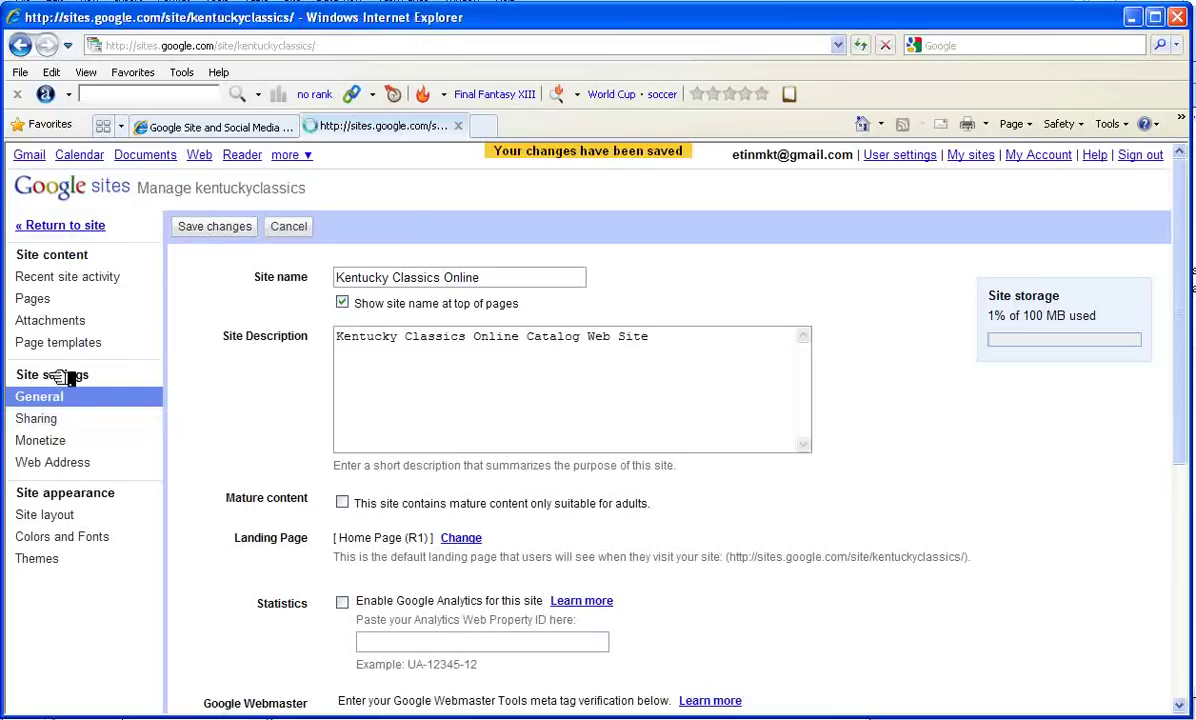
{"action": "scroll", "coordinate": [900, 356], "scroll_direction": "down", "scroll_amount": 3}
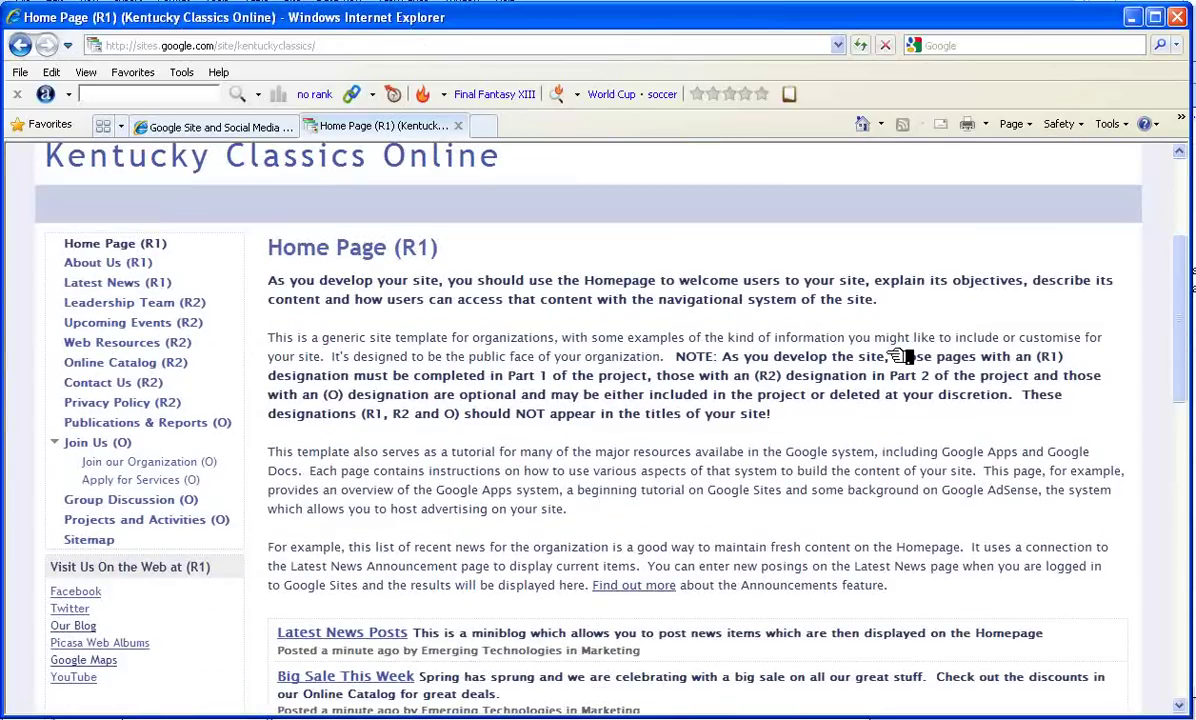
{"action": "scroll", "coordinate": [897, 323], "scroll_direction": "up", "scroll_amount": 3}
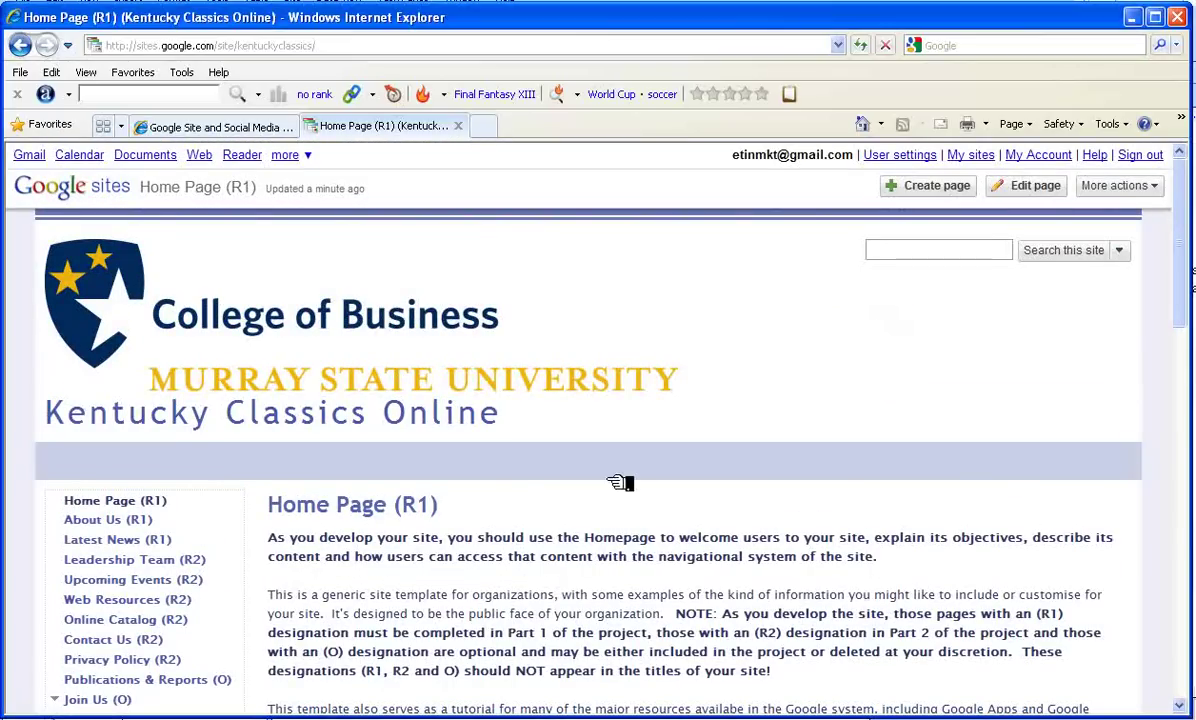
{"action": "scroll", "coordinate": [580, 452], "scroll_direction": "down", "scroll_amount": 1}
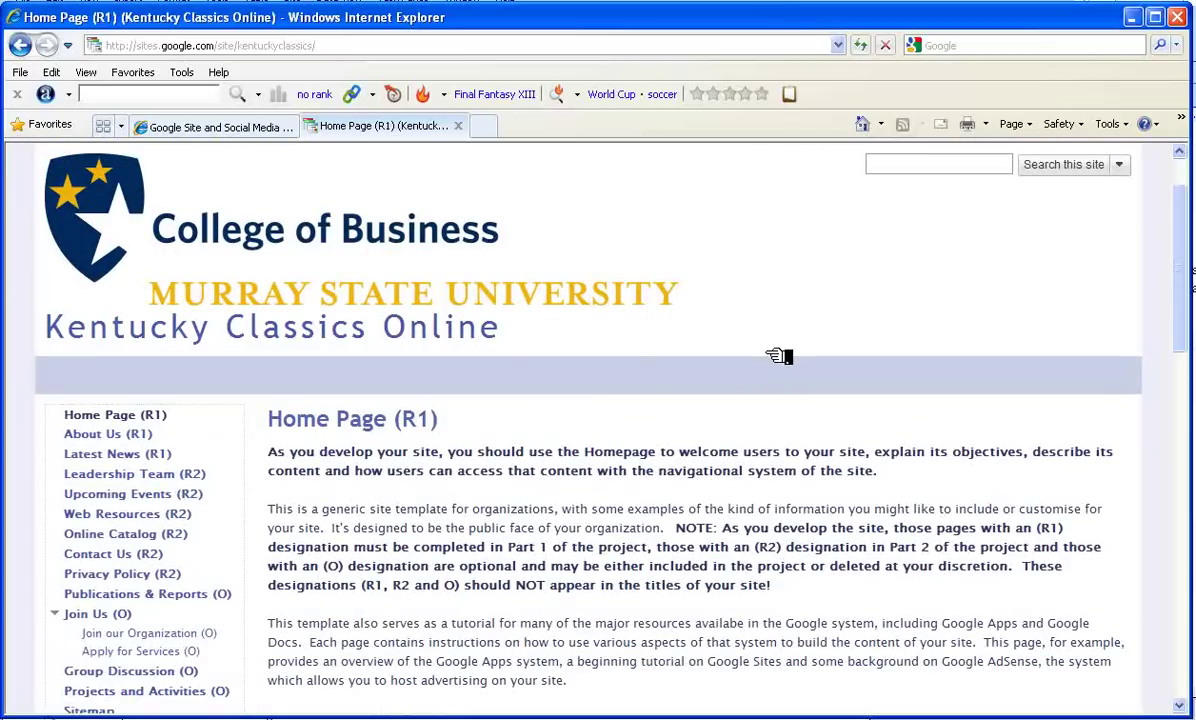
{"action": "scroll", "coordinate": [790, 330], "scroll_direction": "down", "scroll_amount": 1}
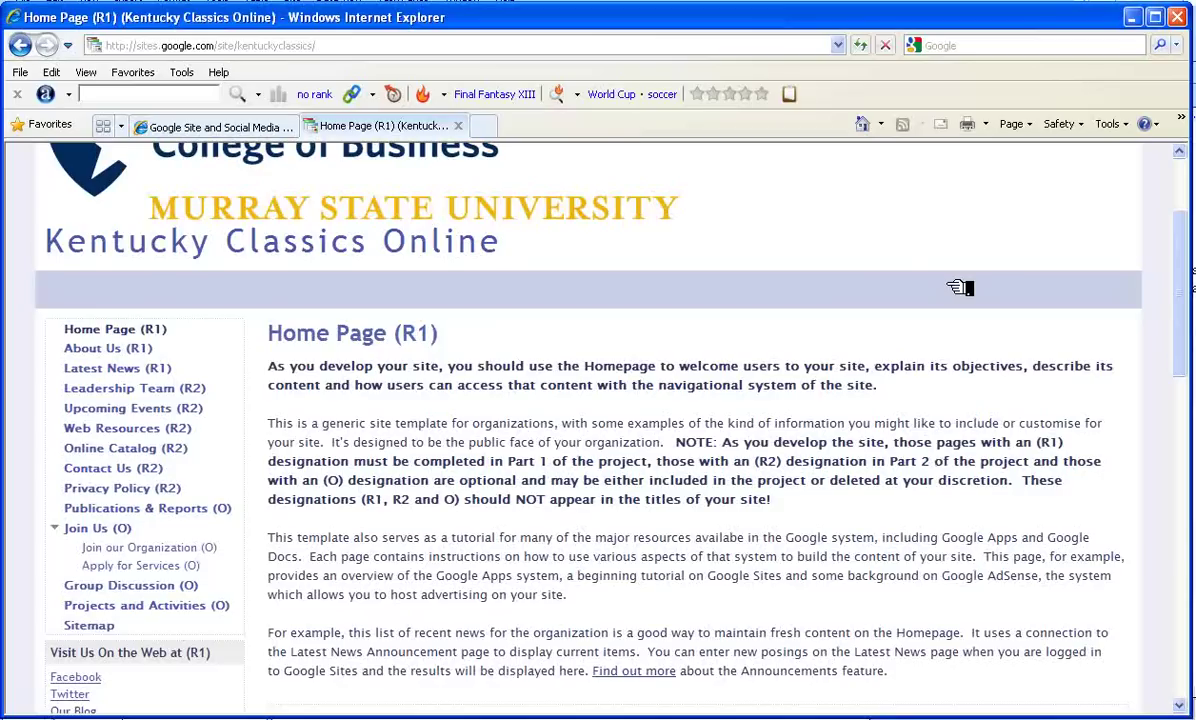
- Visit the About Us (R1) page and read its guidance on content, Picasa slideshows and YouTube videos
{"action": "left_click", "coordinate": [112, 348]}
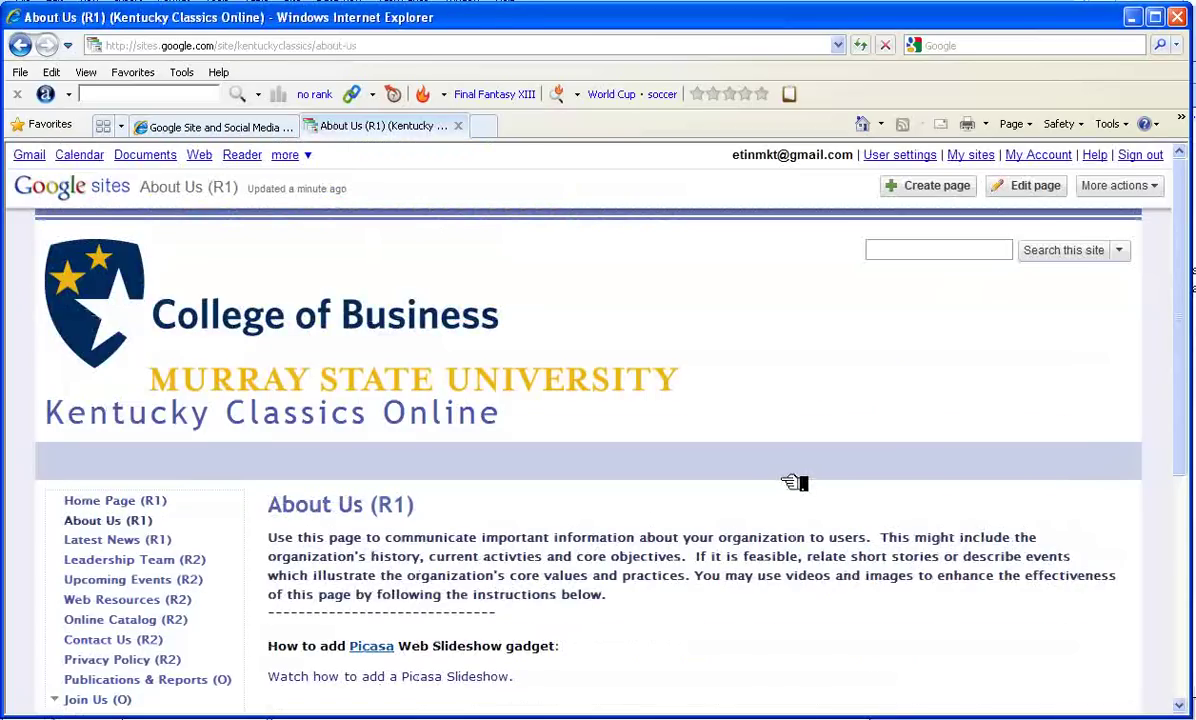
{"action": "scroll", "coordinate": [790, 483], "scroll_direction": "down", "scroll_amount": 3}
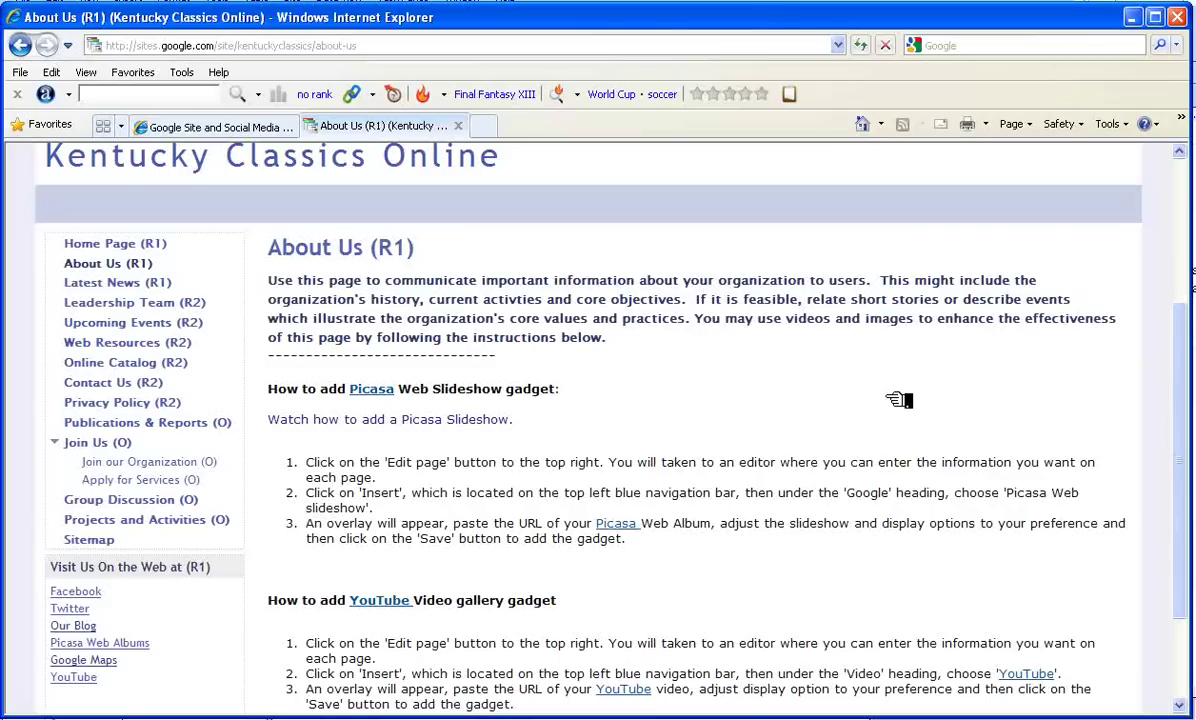
{"action": "scroll", "coordinate": [899, 390], "scroll_direction": "down", "scroll_amount": 1}
{"action": "scroll", "coordinate": [899, 385], "scroll_direction": "up", "scroll_amount": 2}
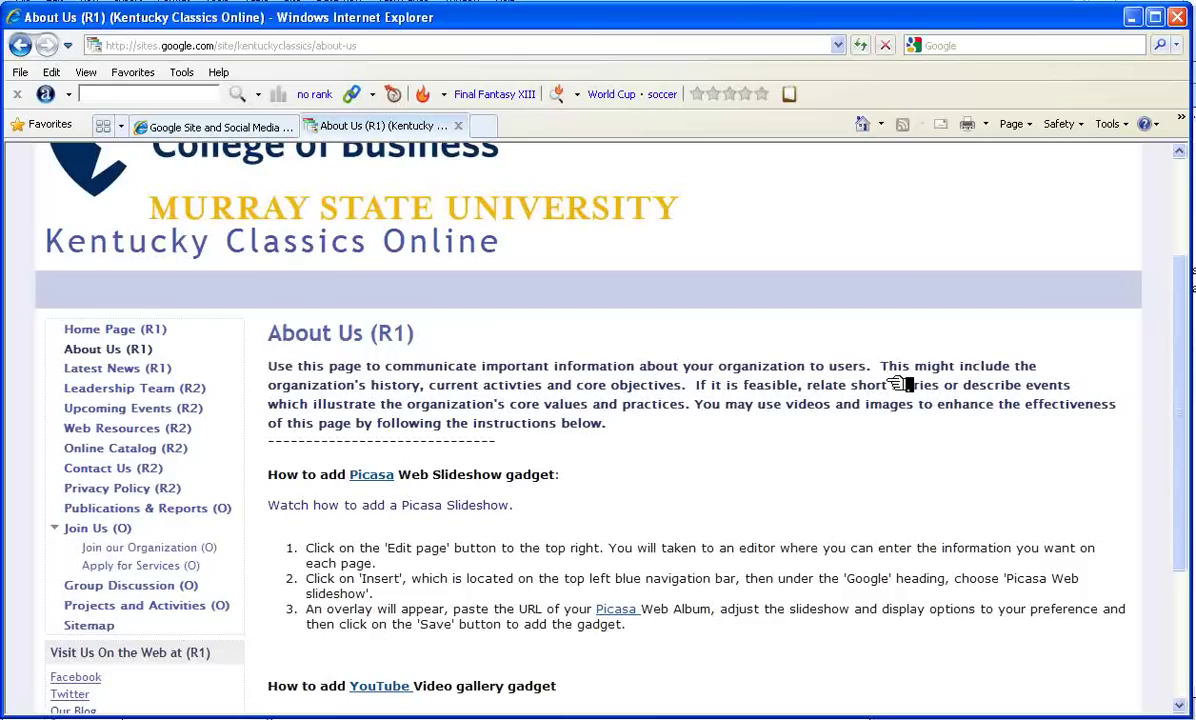
{"action": "scroll", "coordinate": [870, 370], "scroll_direction": "up", "scroll_amount": 2}
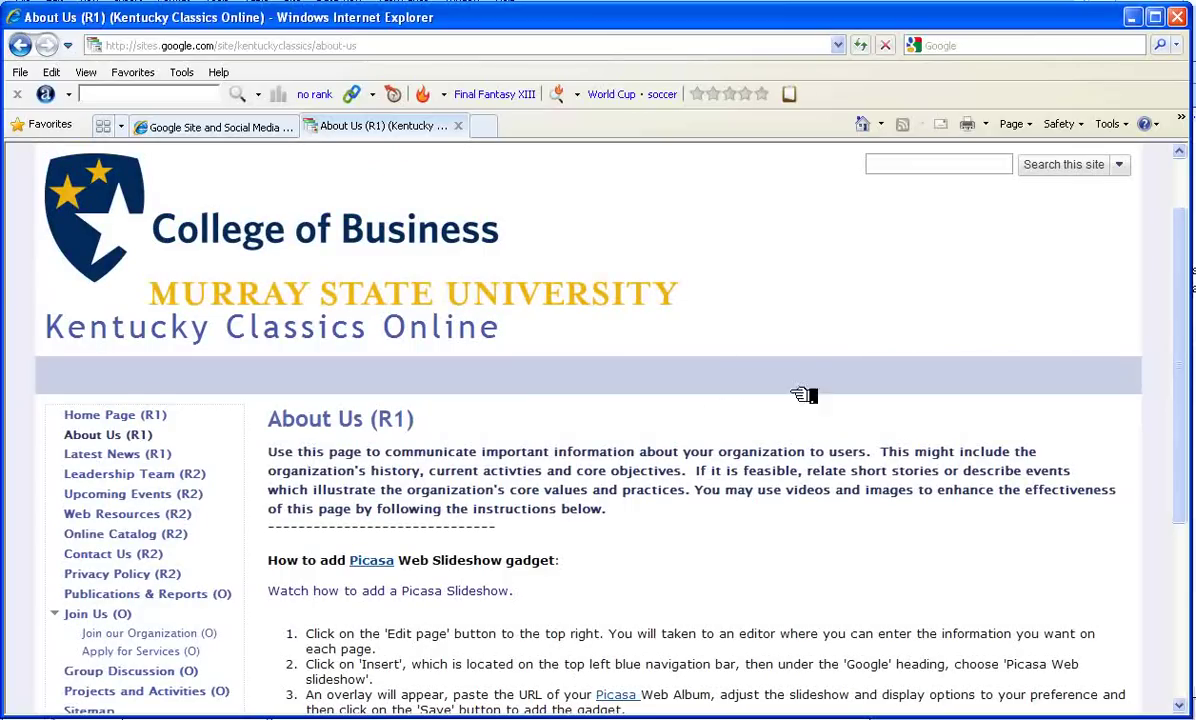
{"action": "scroll", "coordinate": [1095, 290], "scroll_direction": "up", "scroll_amount": 2}
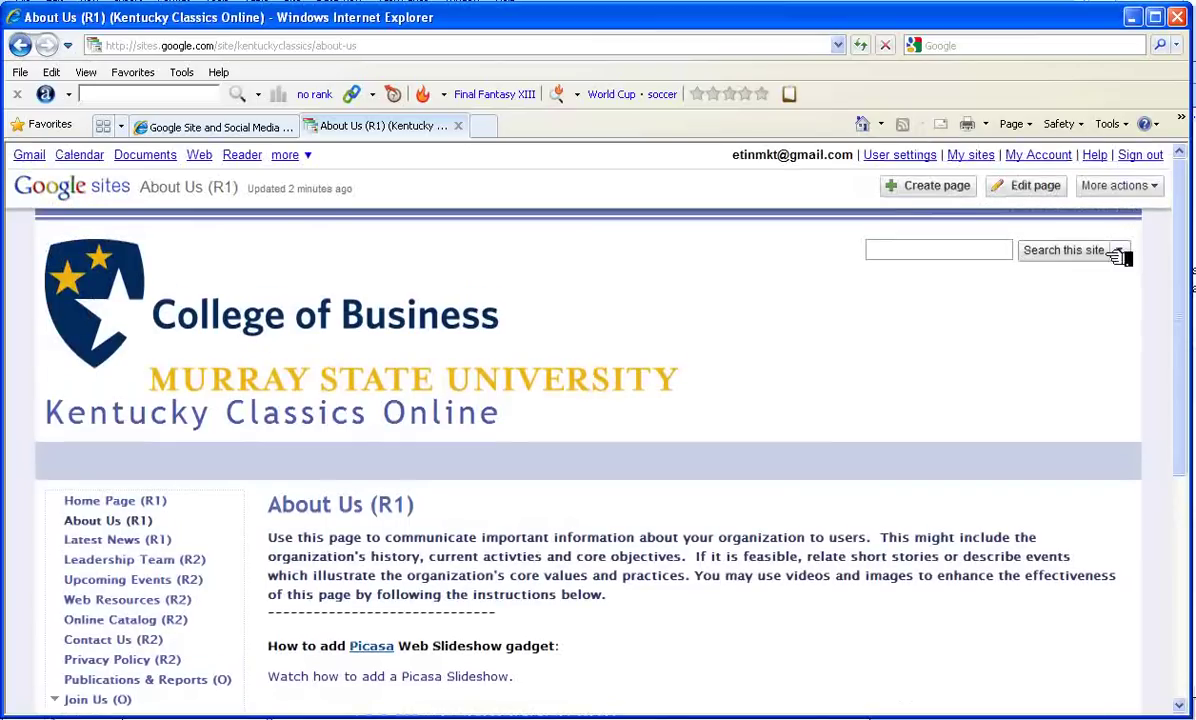
- Put the About Us page into edit mode and remove the "(R1)" designation from its title
{"action": "left_click", "coordinate": [1038, 188]}
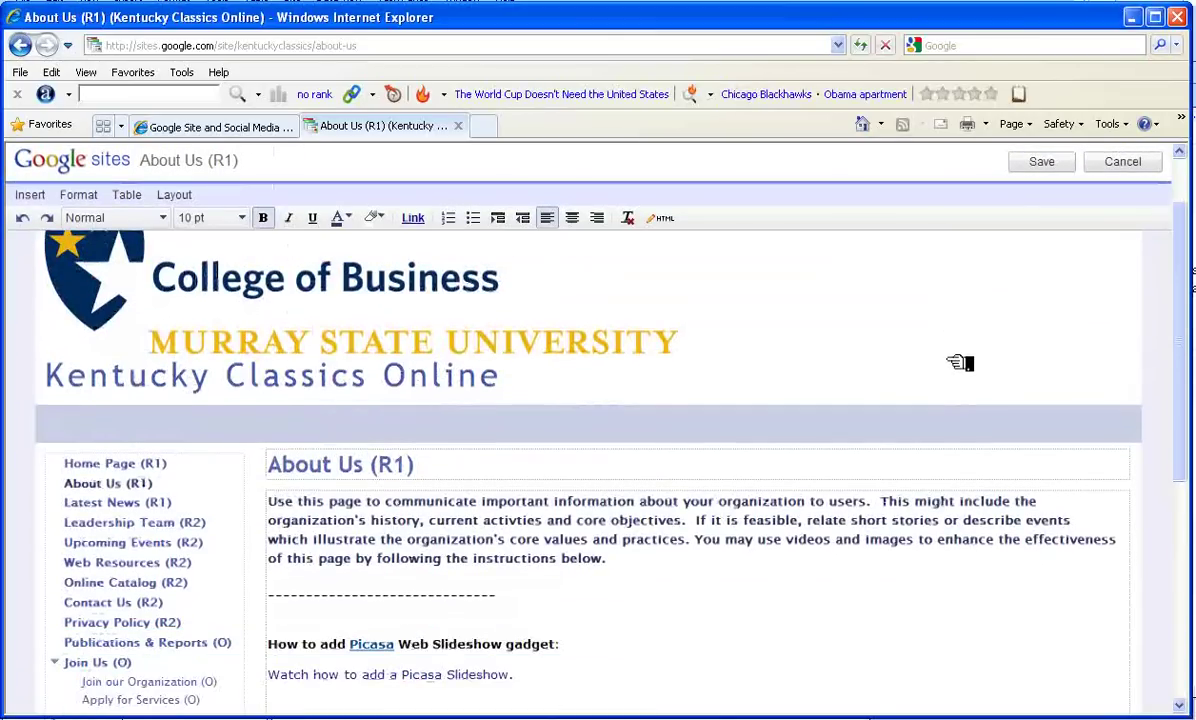
{"action": "left_click", "coordinate": [436, 467]}
{"action": "key", "text": "BackSpace"}
{"action": "key", "text": "BackSpace"}
{"action": "key", "text": "BackSpace"}
{"action": "key", "text": "BackSpace"}
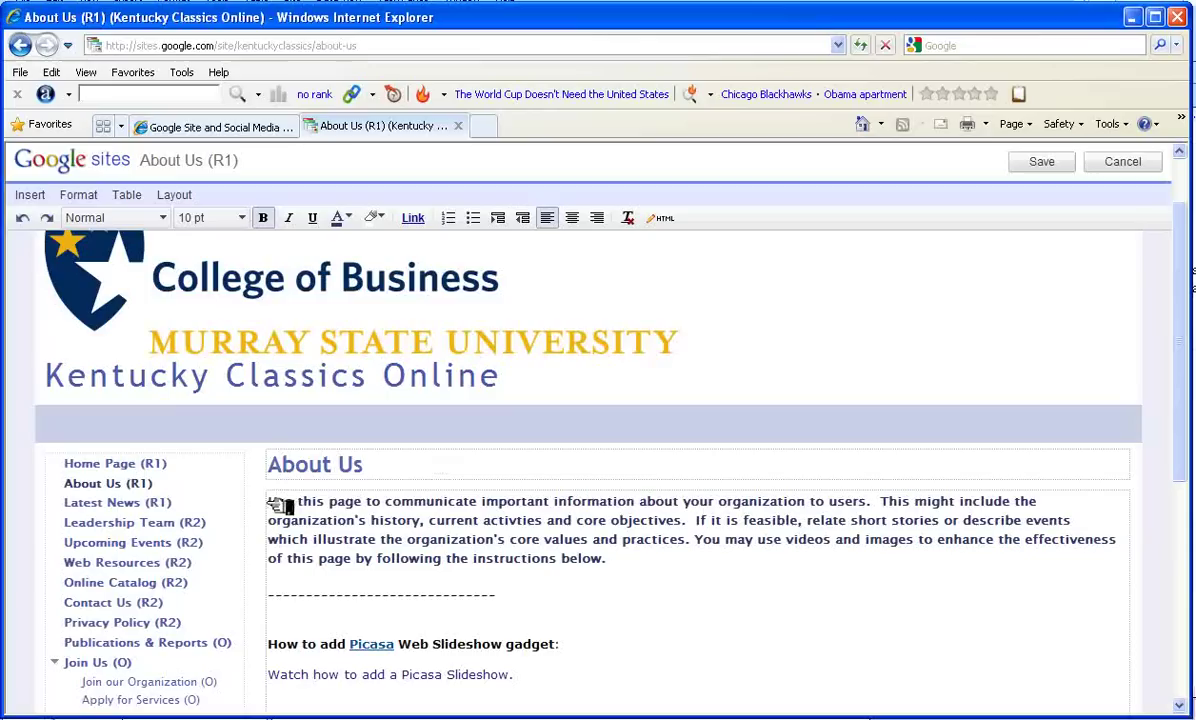
- Replace the introductory paragraph with "Kentucky Classics is an organization supporting Kentucky artists." and save the page
{"action": "left_click_drag", "start_coordinate": [270, 503], "coordinate": [650, 566]}
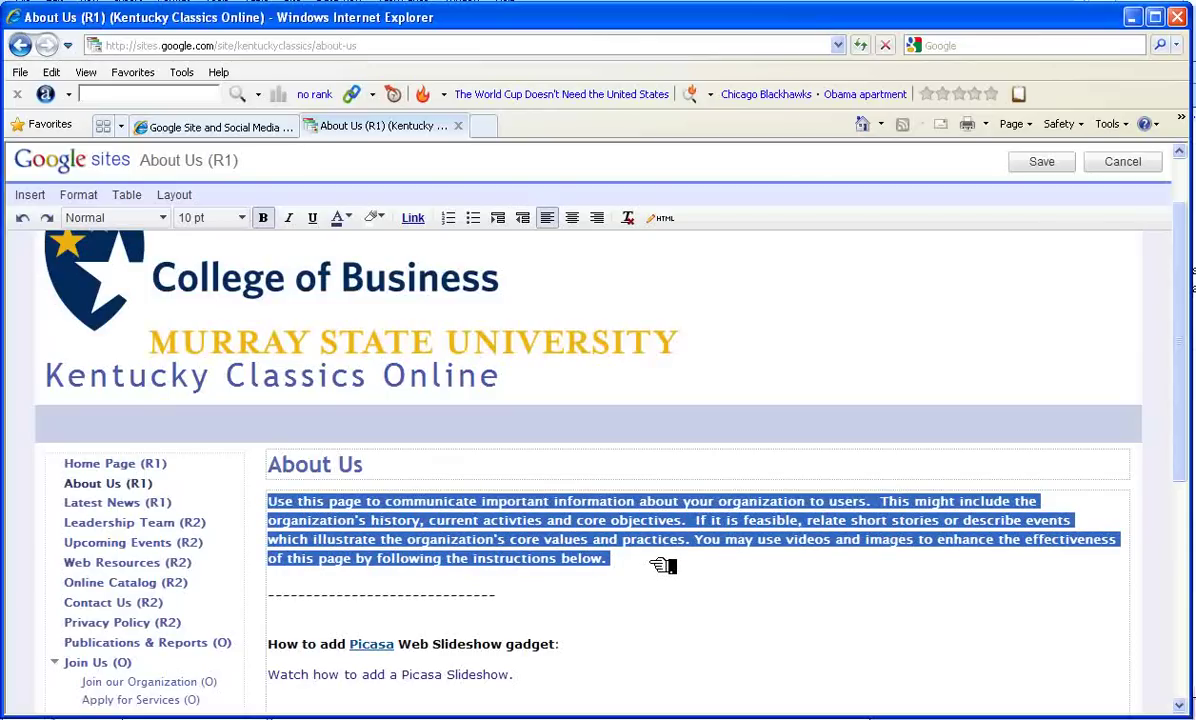
{"action": "type", "text": "Kentucky Classics is an organization supporting Kentucky artists."}
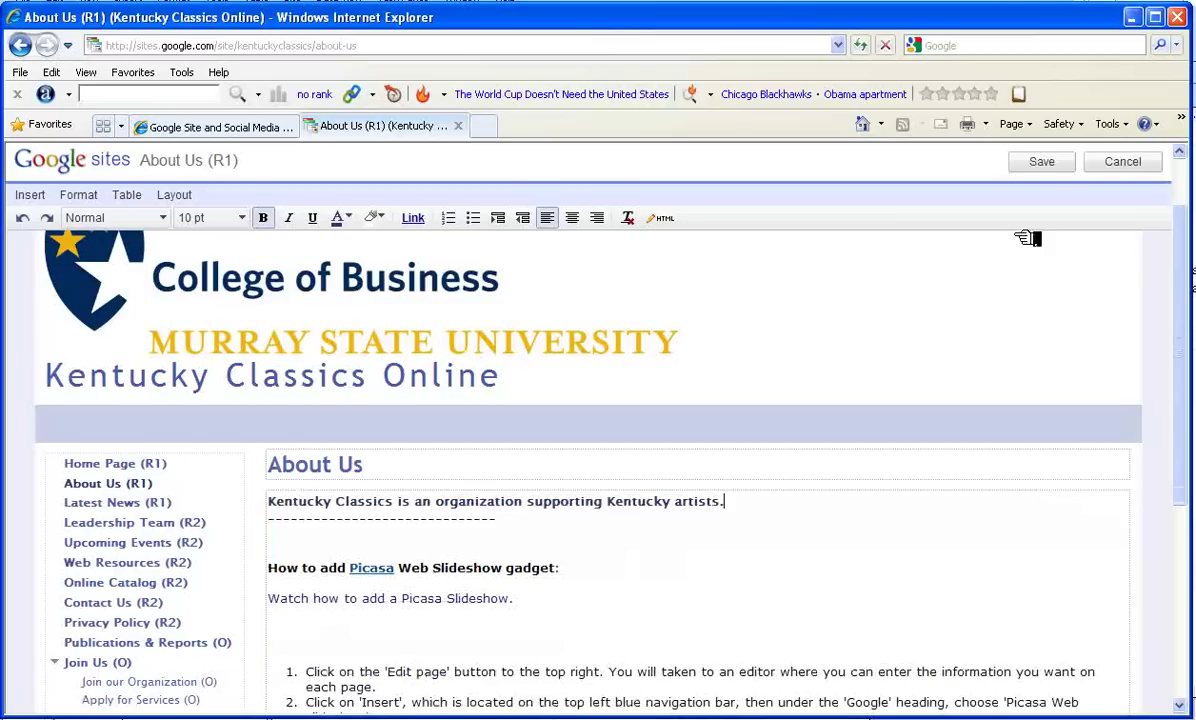
{"action": "left_click", "coordinate": [1045, 162]}
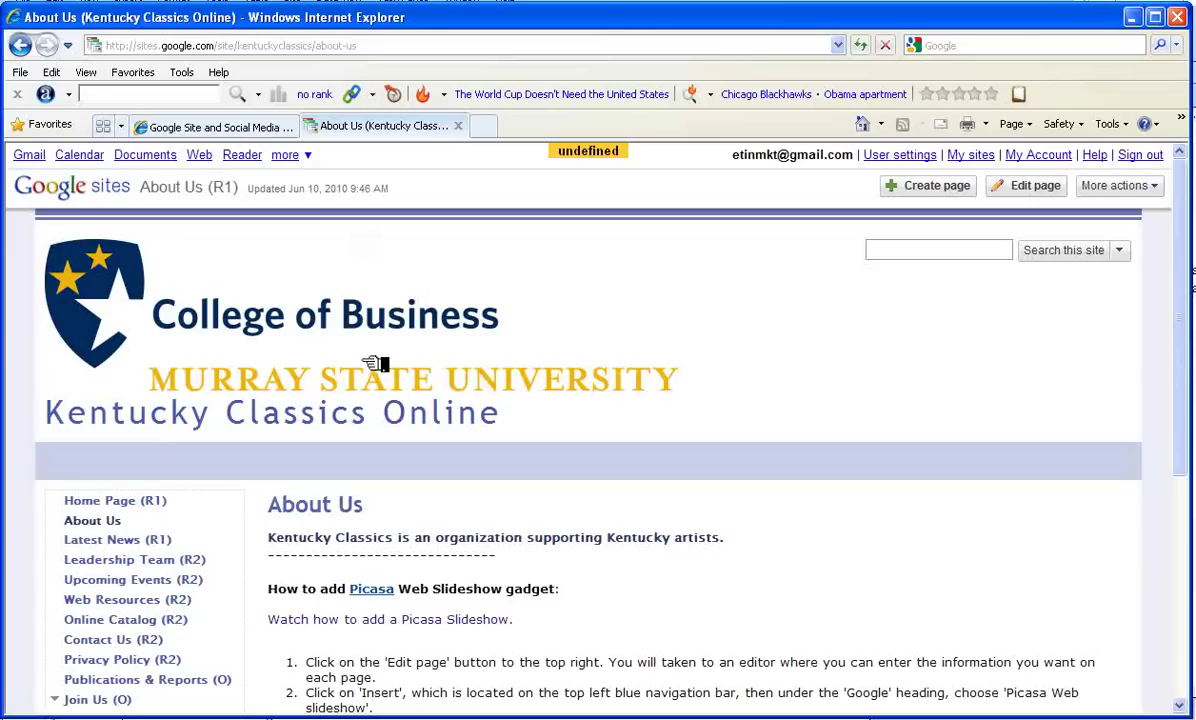
- Edit the Home Page: add "Kenucky Classics welcomes you to our Web site. Enjoy your visit." above the text, remove "(R1)" from the title and save
{"action": "left_click", "coordinate": [115, 501]}
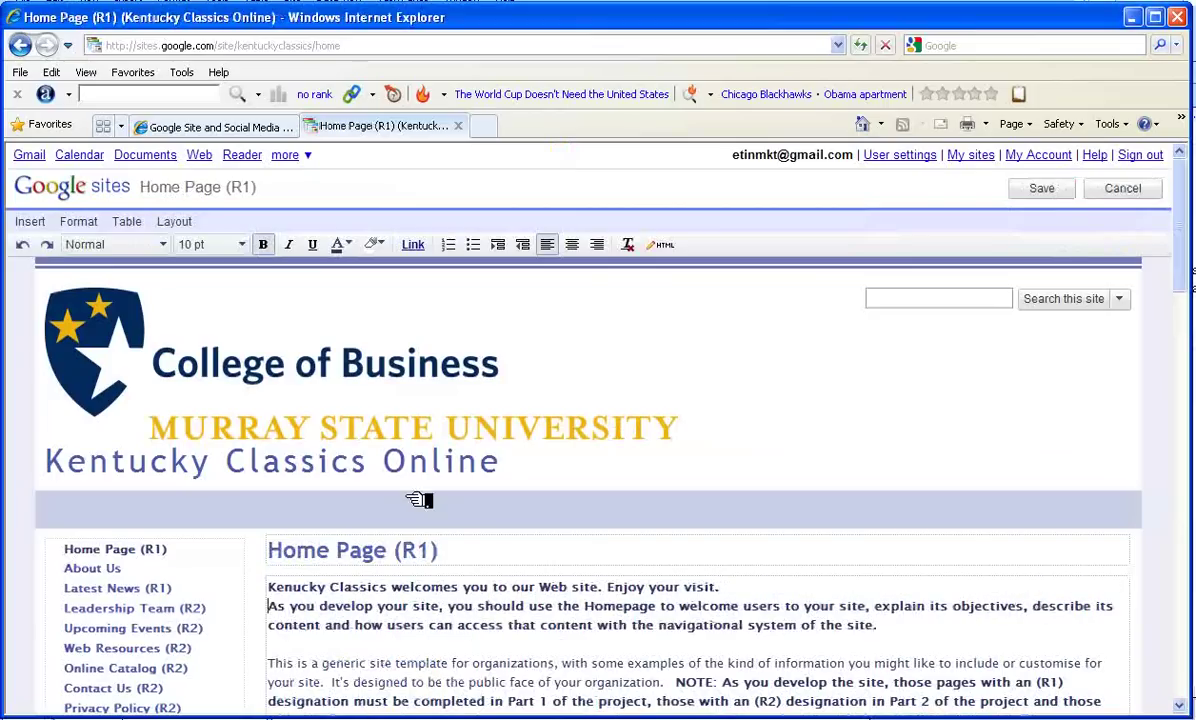
{"action": "left_click", "coordinate": [453, 550]}
{"action": "key", "text": "BackSpace"}
{"action": "key", "text": "BackSpace"}
{"action": "key", "text": "BackSpace"}
{"action": "key", "text": "BackSpace"}
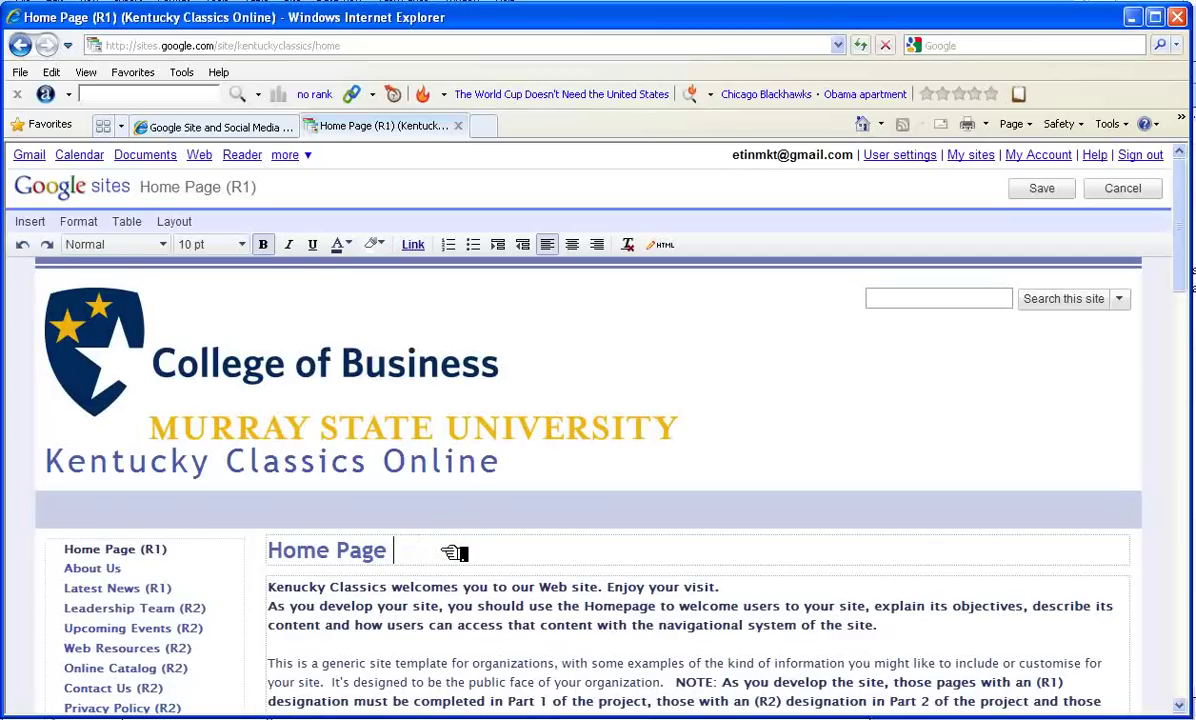
{"action": "left_click", "coordinate": [1040, 187]}
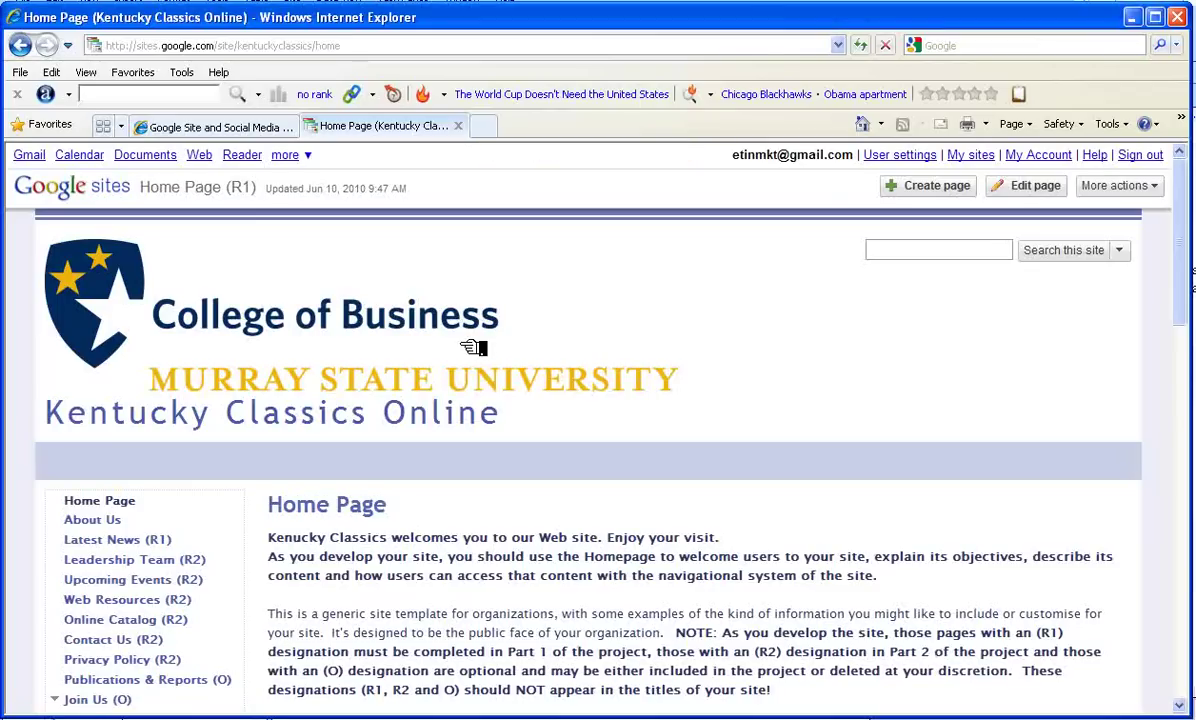
- Select the full web address of the site's home page in the browser
{"action": "left_click", "coordinate": [325, 46]}
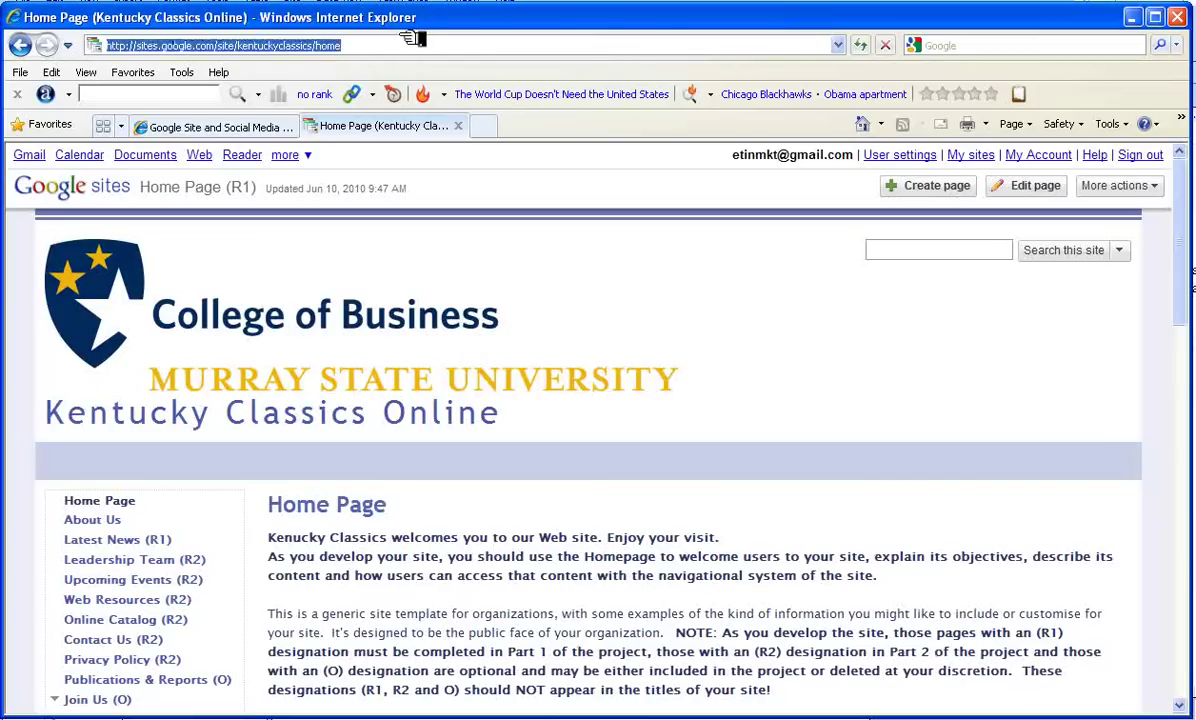